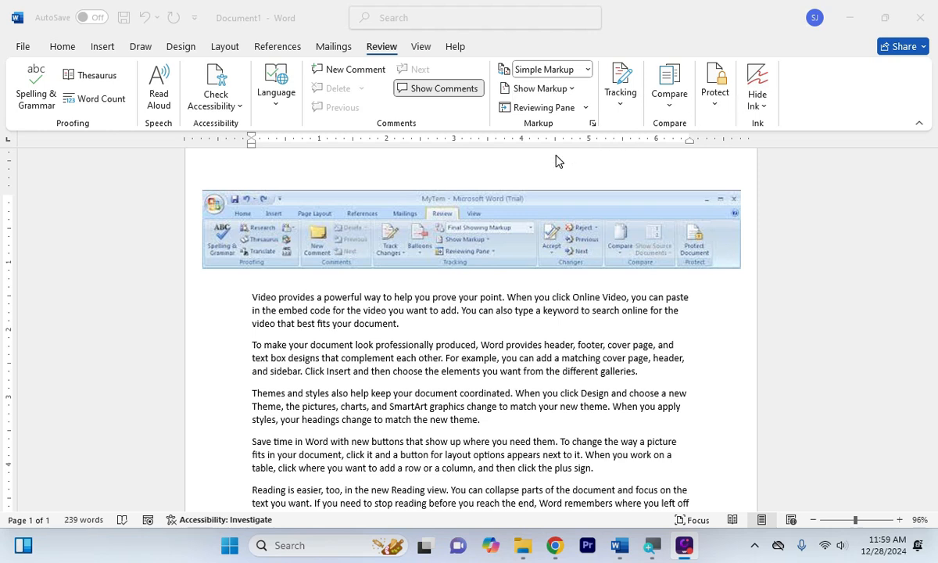
Delete a letter from 'professionally' to misspell it
left_click(492, 250)
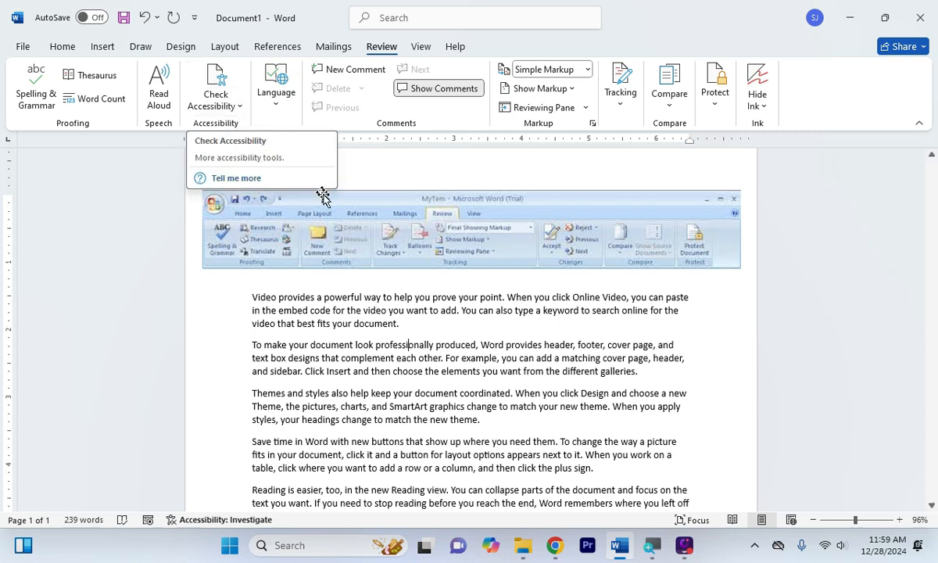
left_click(338, 237)
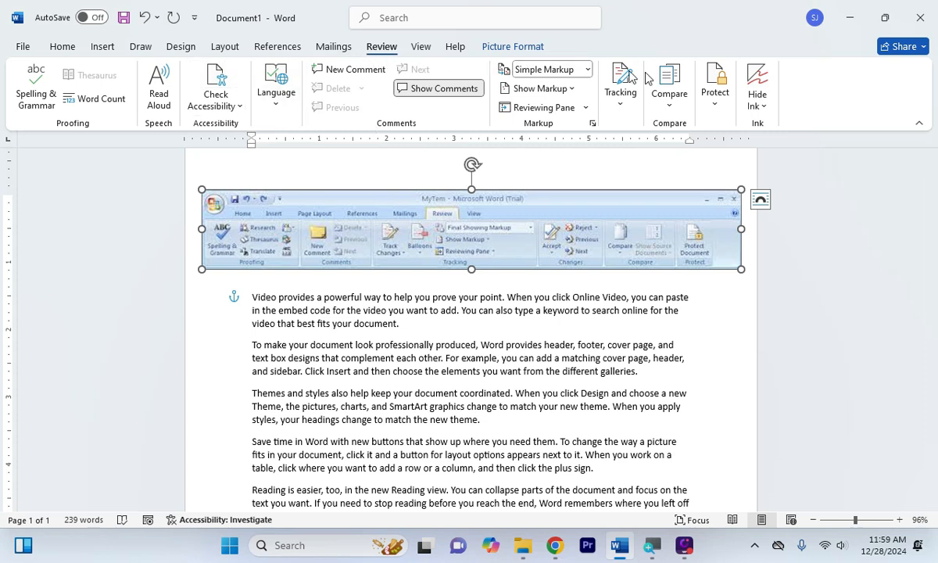
left_click(492, 298)
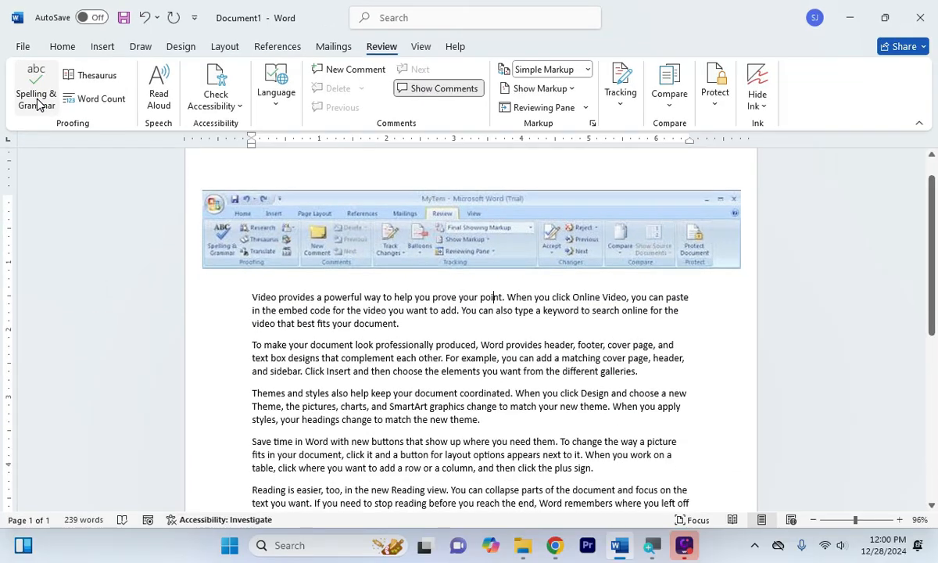
left_click(426, 345)
key("BackSpace")
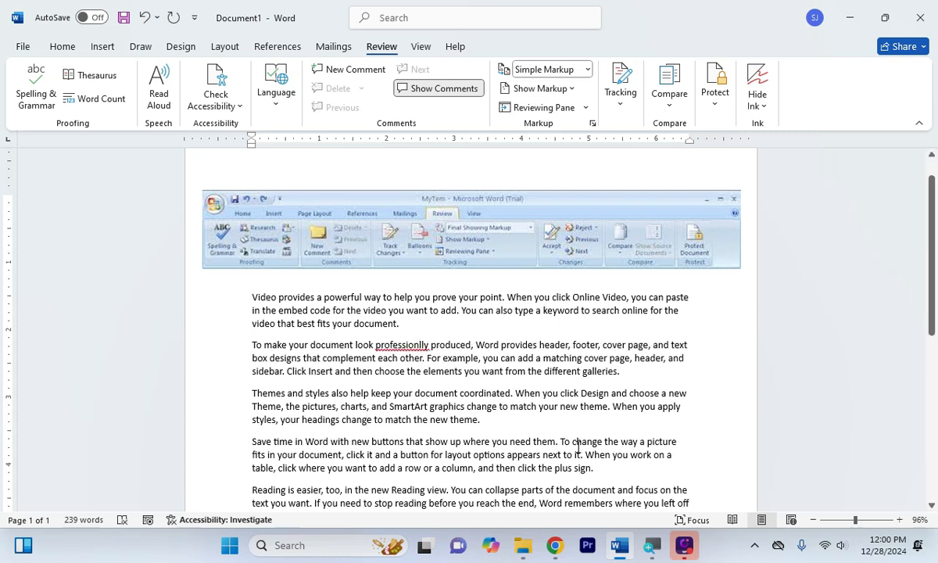
Misspell 'Design' and 'SmartArt', and put a double space before 'where'
left_click(598, 393)
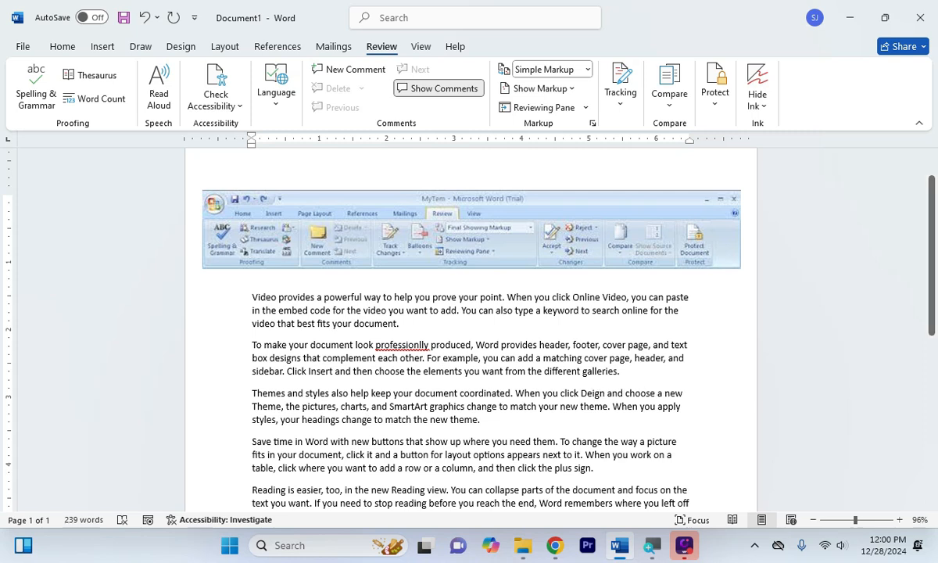
key("BackSpace")
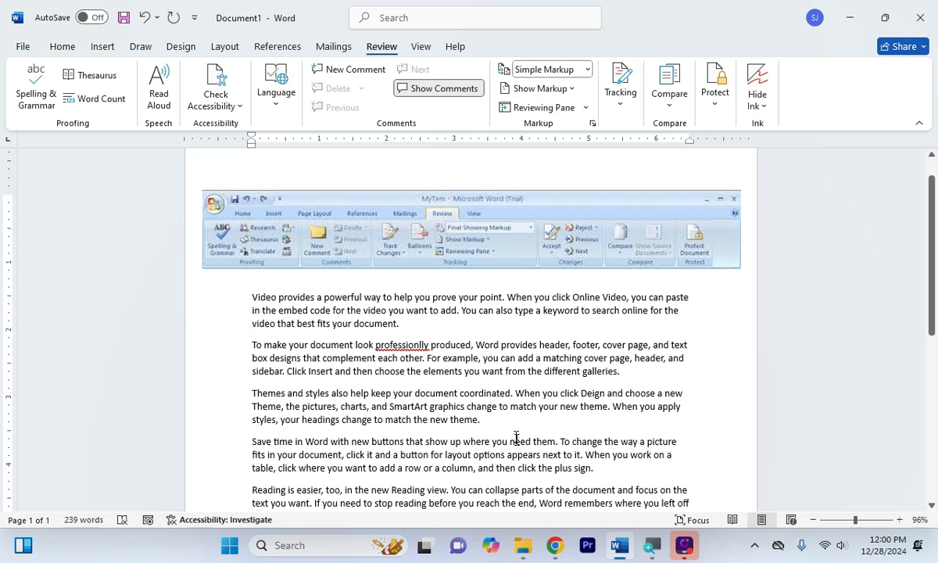
left_click(467, 442)
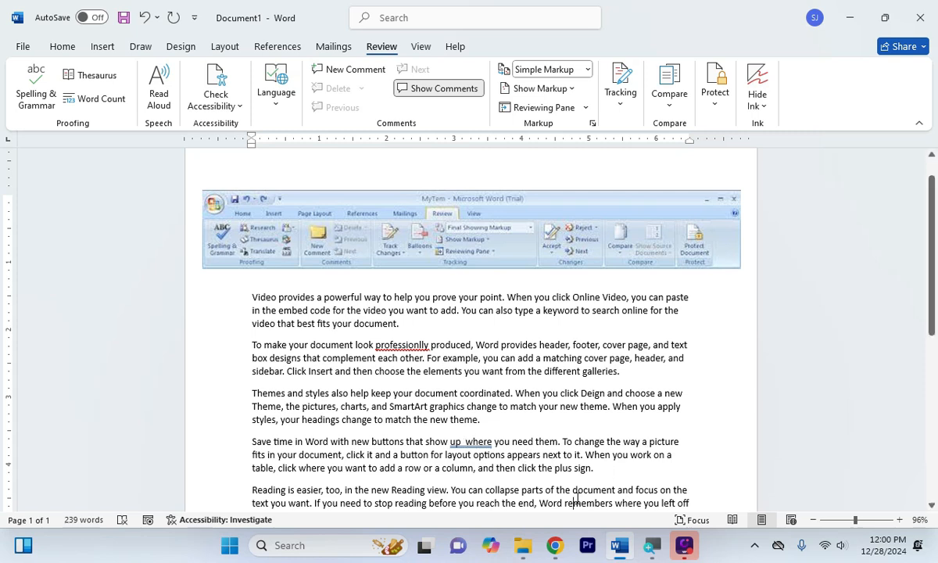
left_click(404, 408)
key("BackSpace")
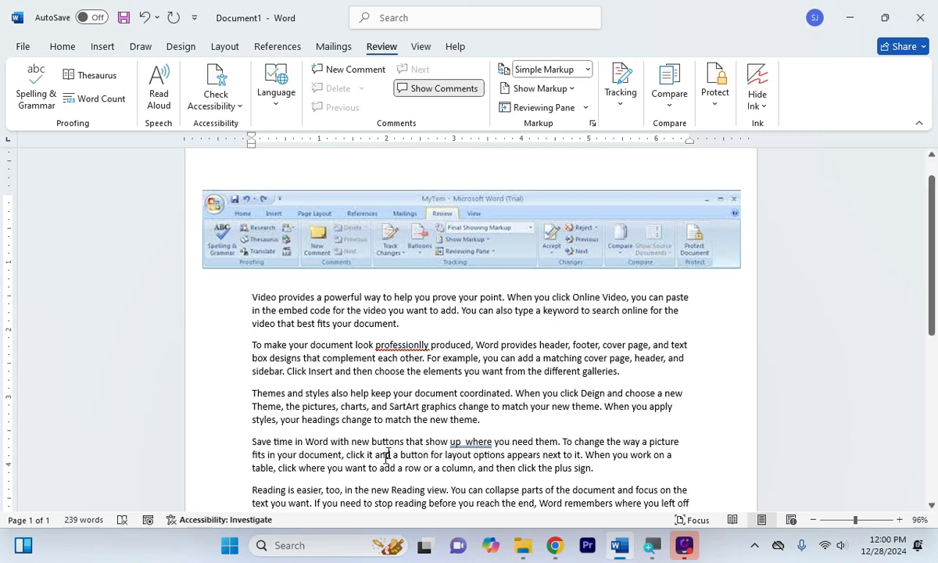
left_click(387, 457)
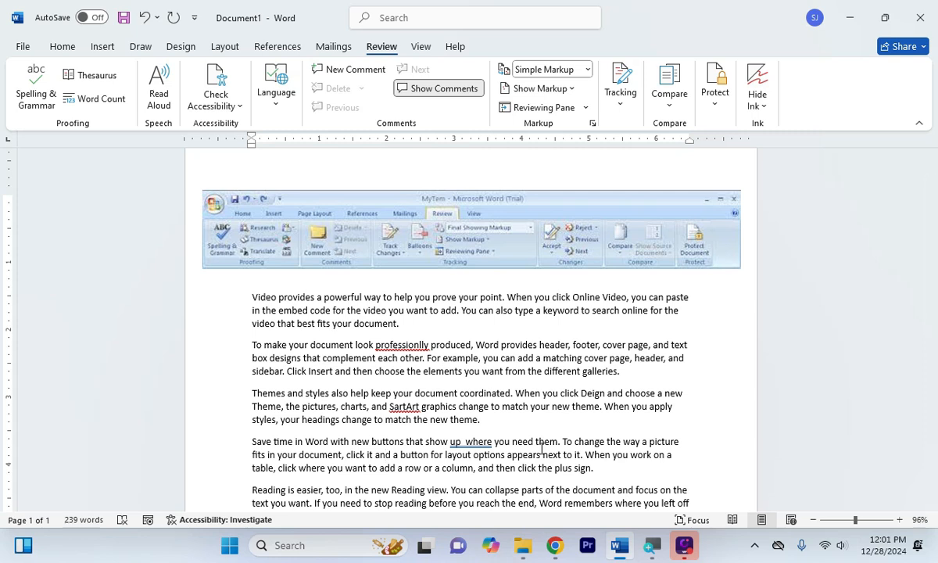
Run Spelling & Grammar, accepting the fixes for 'professionally', 'SmartArt' and the double space
left_click(30, 97)
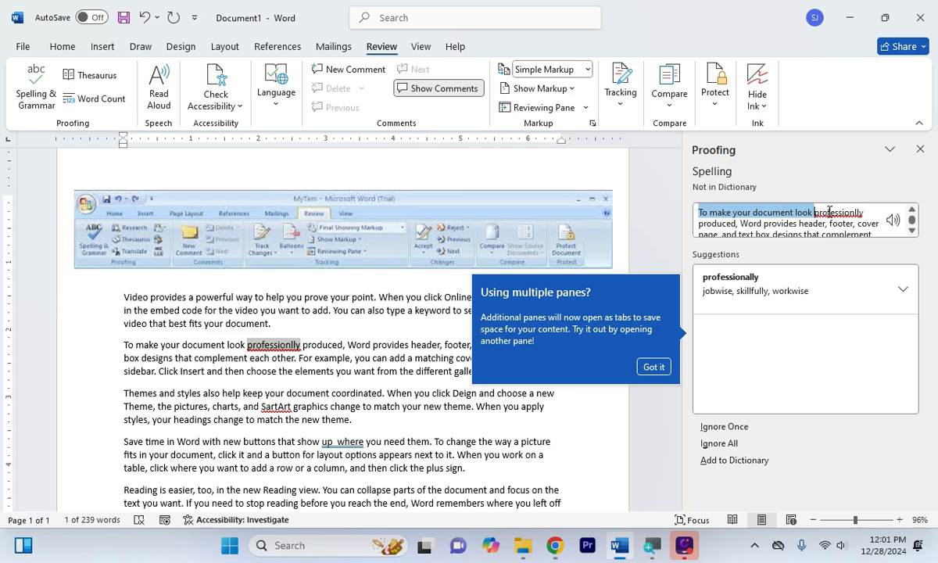
left_click(762, 282)
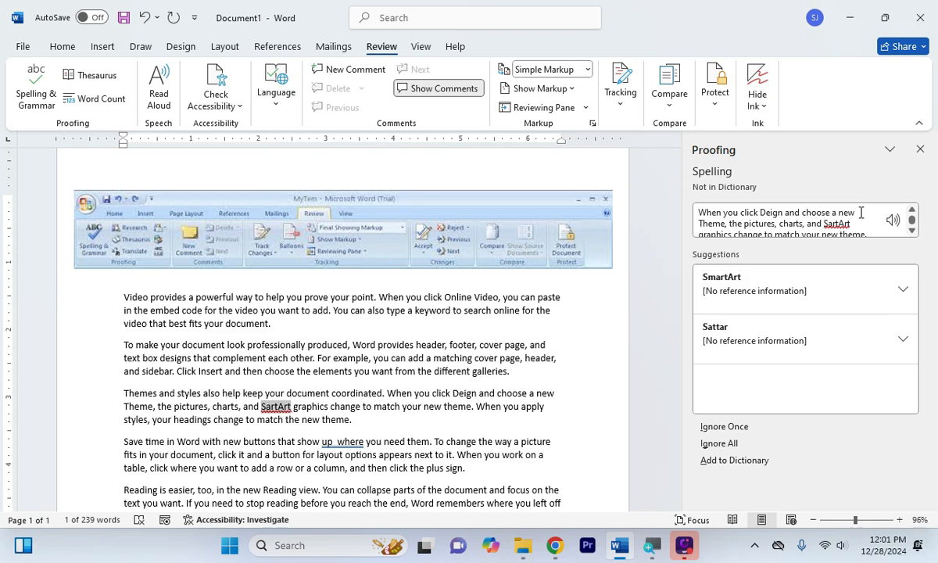
left_click(753, 292)
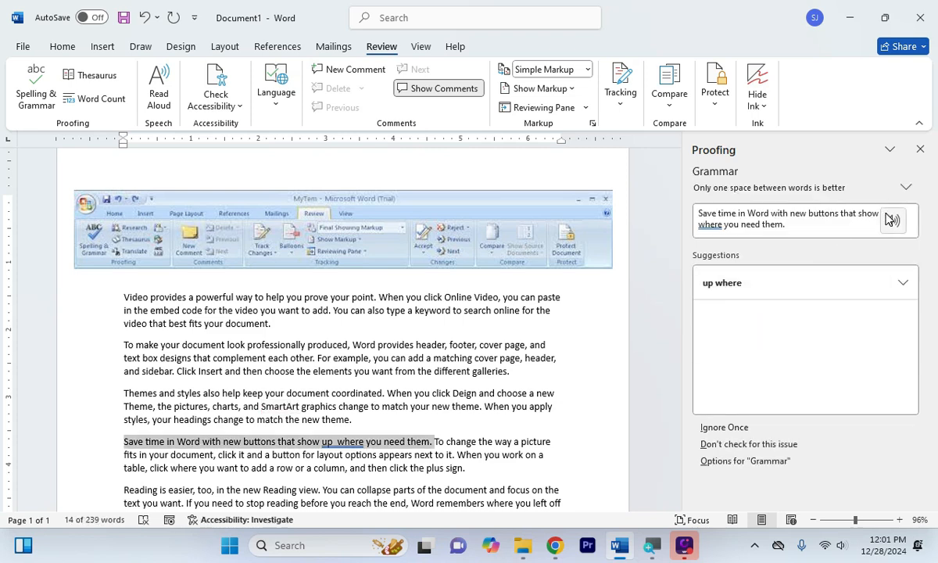
left_click(733, 291)
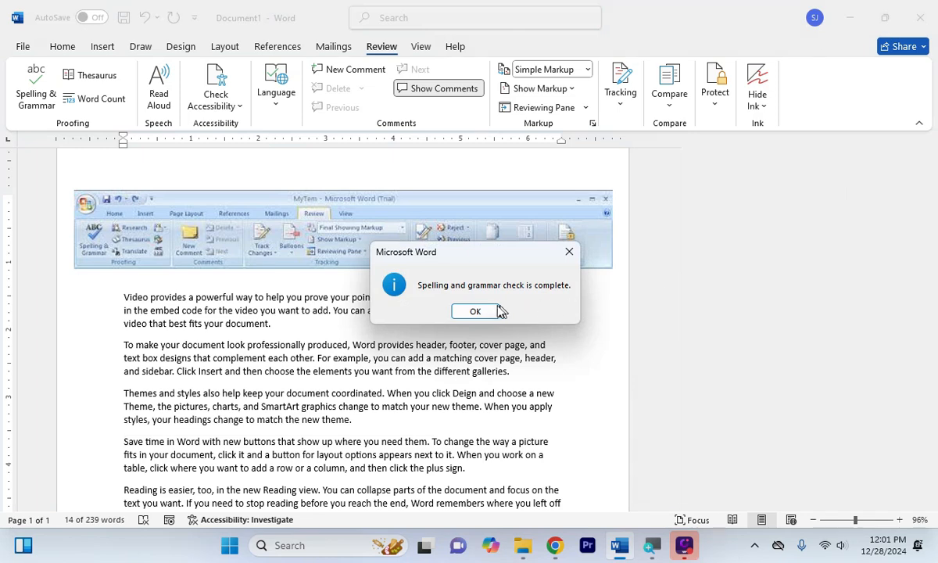
left_click(498, 311)
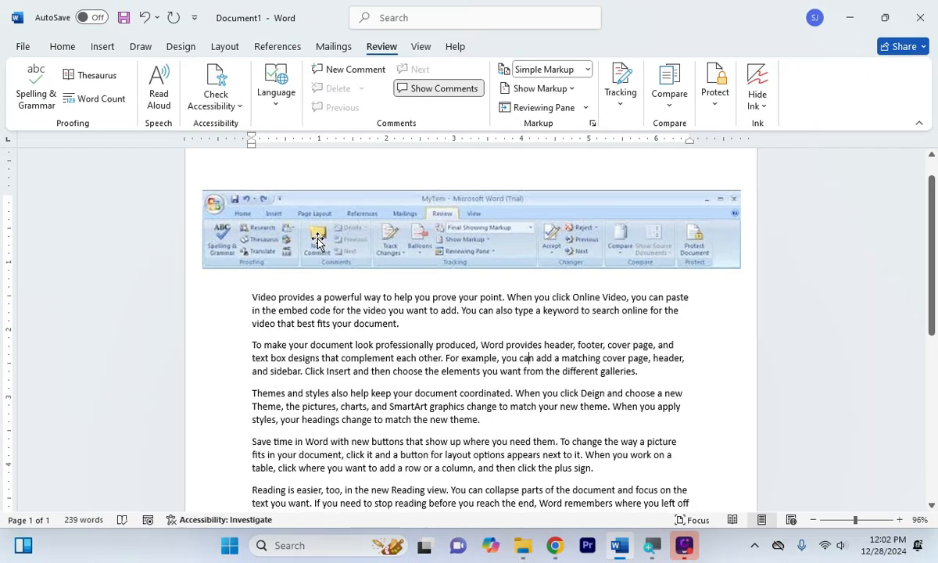
Select 'text box designs that complement each other. For example' in the second paragraph
left_click(398, 419)
scroll(420, 375, "down", 1)
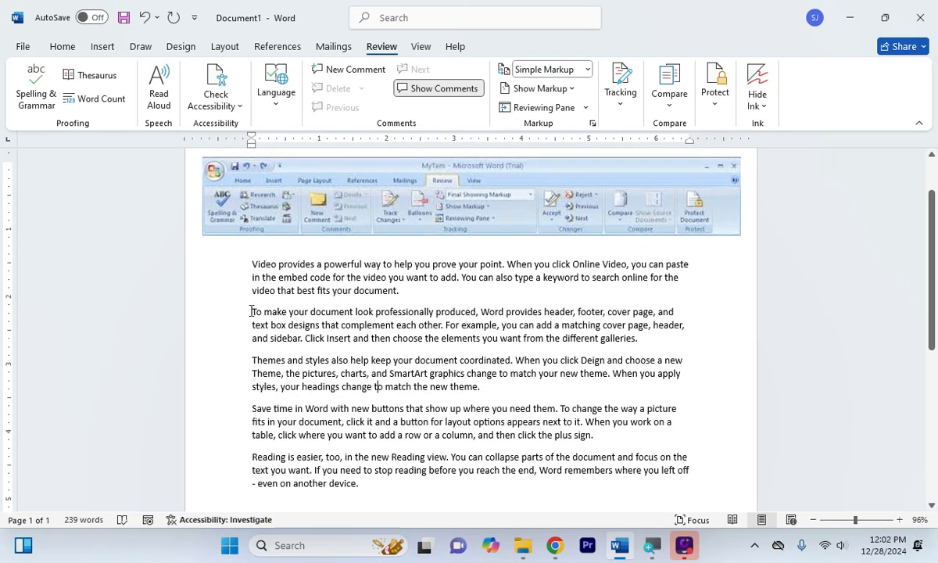
left_click_drag(252, 311, 475, 311)
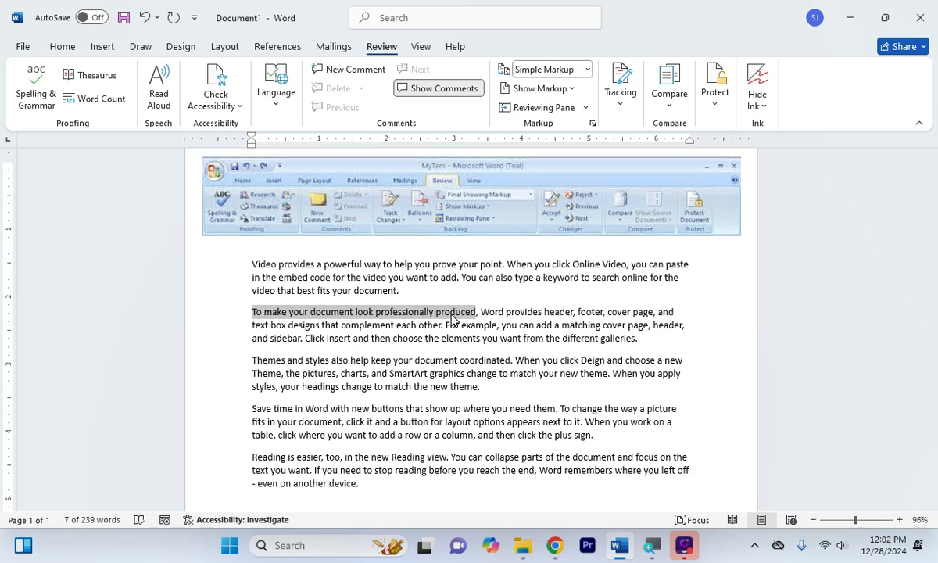
left_click(495, 387)
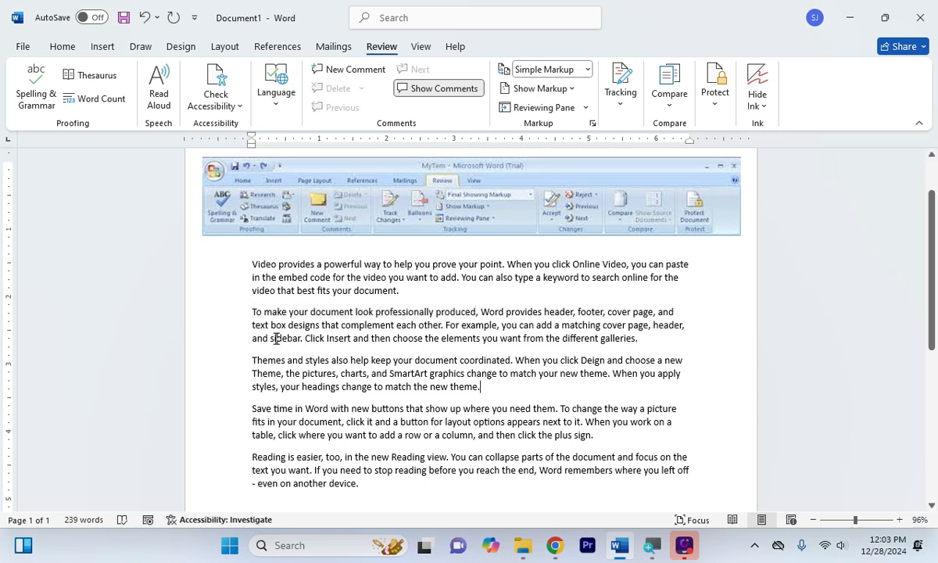
left_click_drag(252, 327, 479, 329)
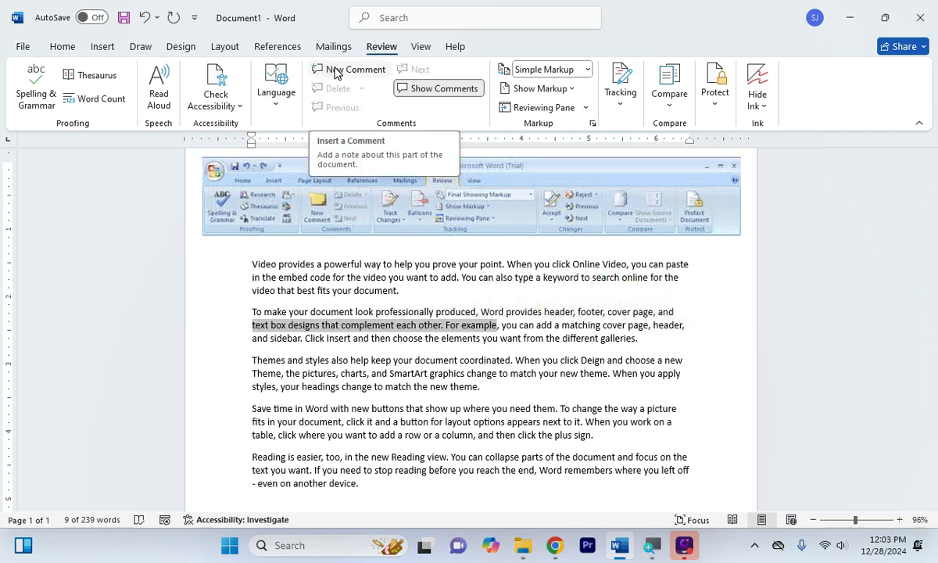
Attach a comment of random placeholder letters to the selected 'text box designs … For example' passage
left_click(335, 72)
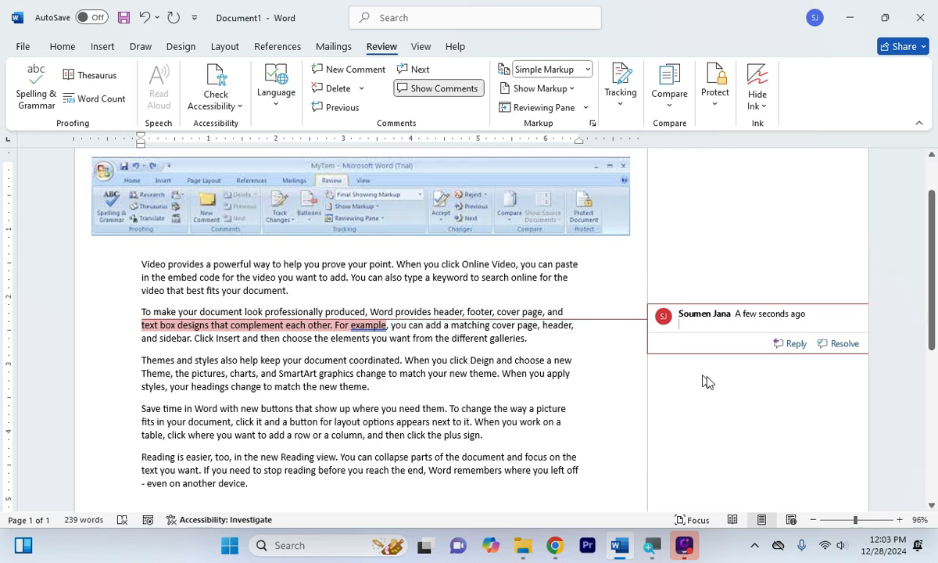
type("hgkdskjhg")
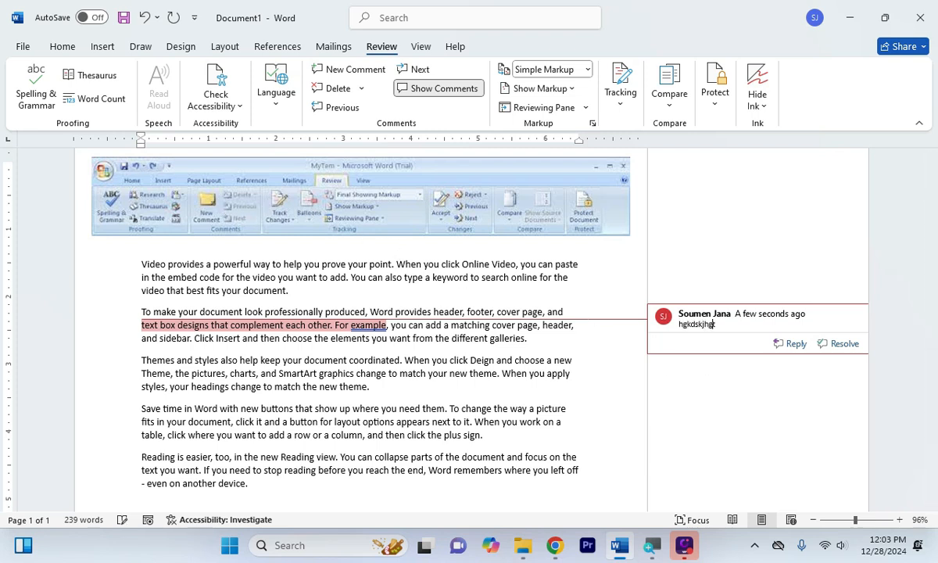
type("tusyhgusfhbdlihyugiuuyghiuhgyuihygiuhdgi fhgiugyutgyutgy87tyg87")
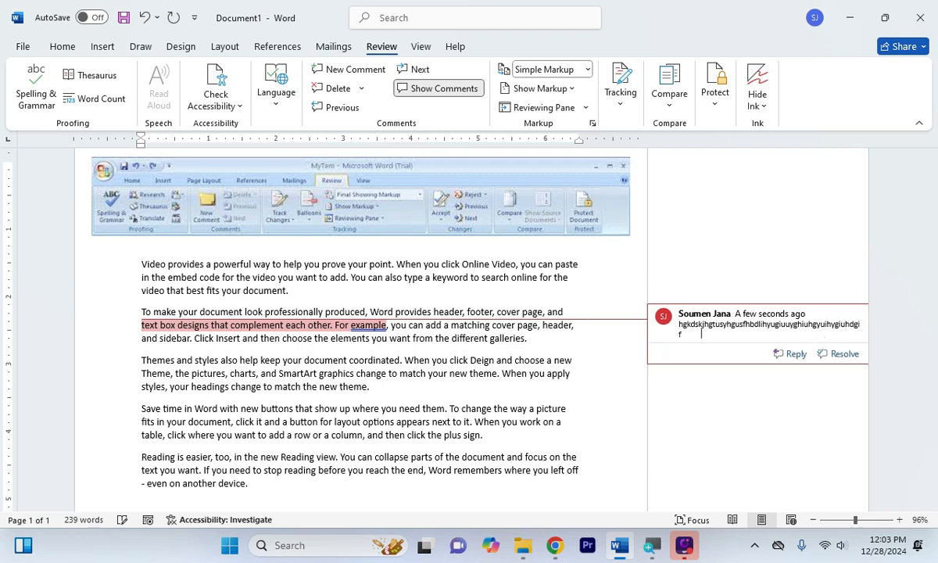
type("yh87yuigihygiuyh")
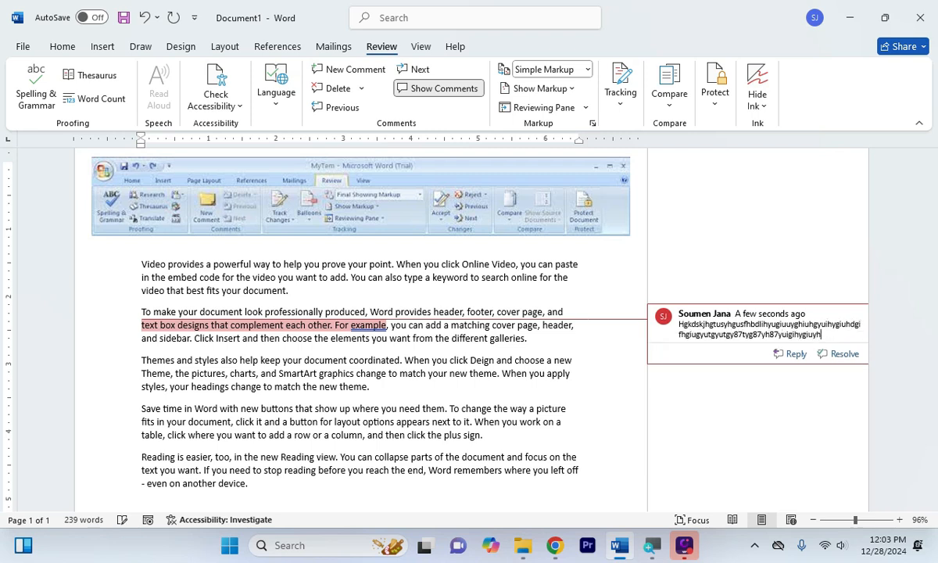
type("iuhygiuhgiuhg")
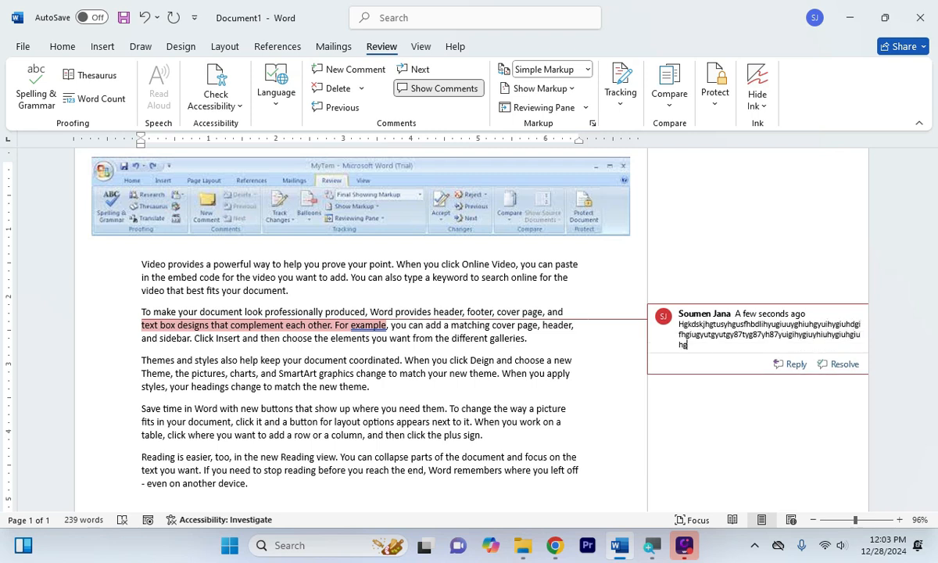
left_click(471, 422)
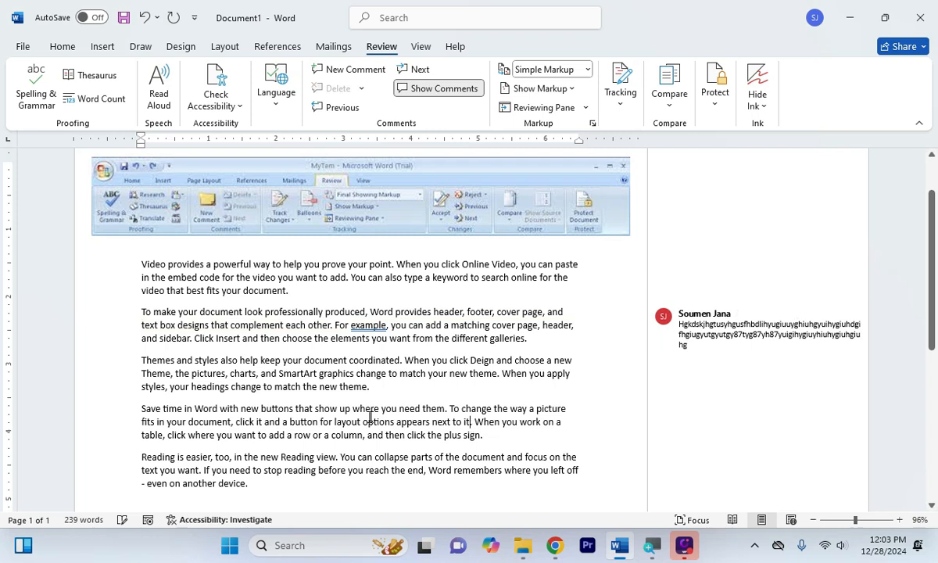
Add a placeholder comment to the phrase 'show up where you need them'
left_click_drag(296, 409, 435, 411)
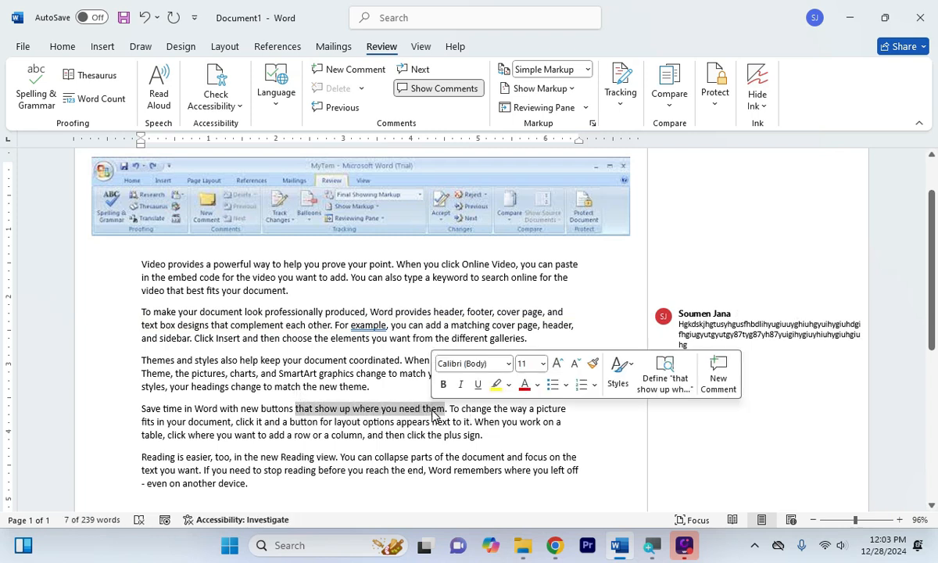
left_click(350, 69)
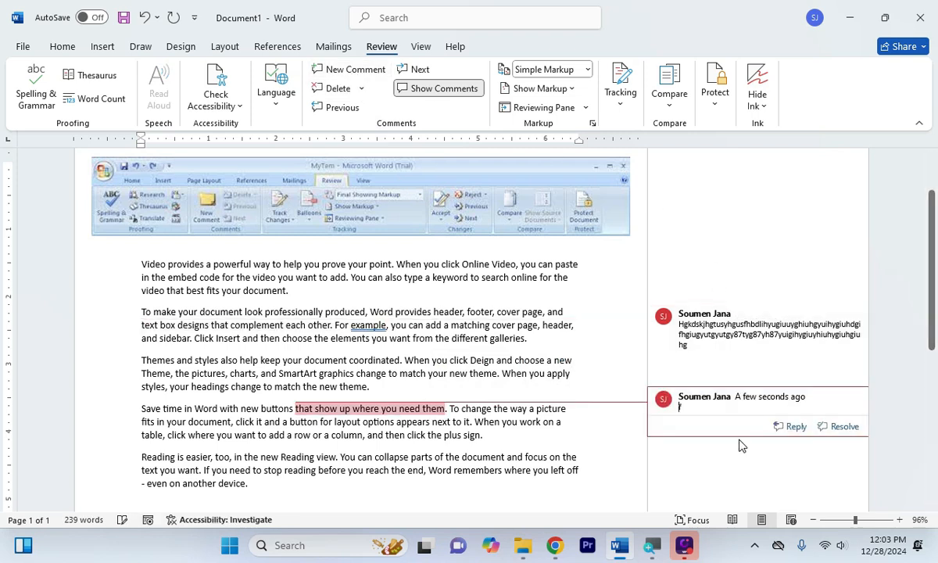
type("Fgifyudgoiyu6dtf8g7yfdo87gfo8fdyhg8ofyd8gyfd8yg8fydgfdhugufd")
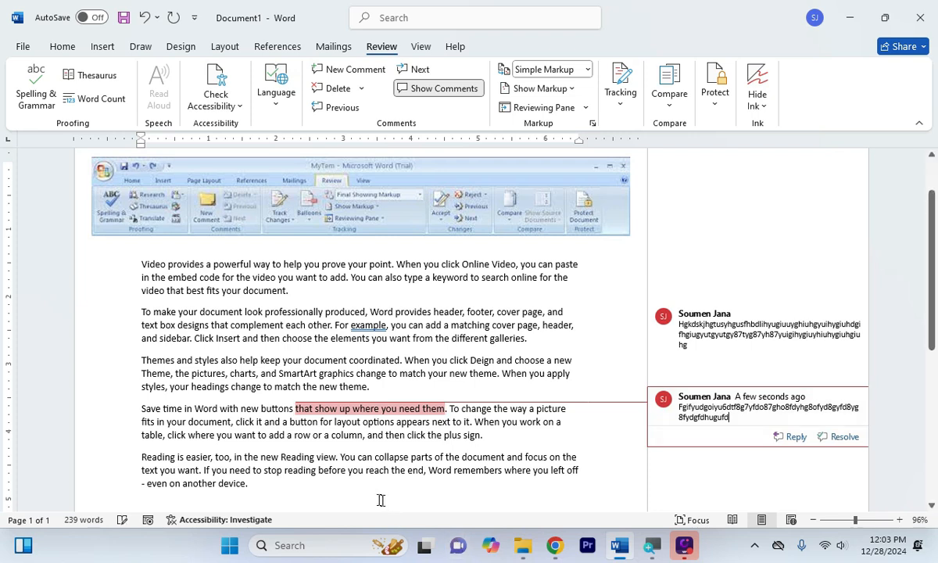
left_click(207, 457)
Add a placeholder comment to the Reading view phrase in the last paragraph
left_click_drag(208, 458, 356, 458)
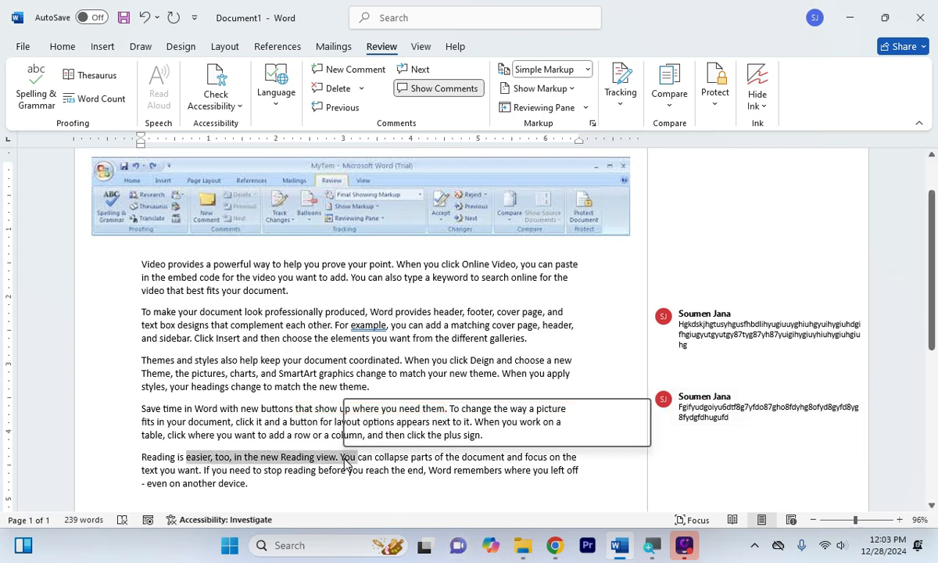
left_click(355, 77)
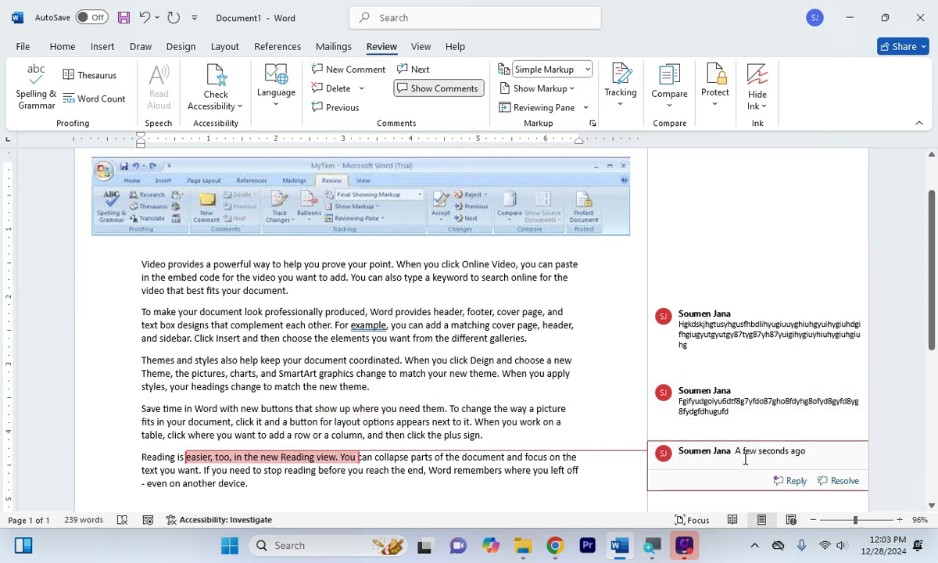
type("iuhguitysdgfuhygsdifhuusfiusgf")
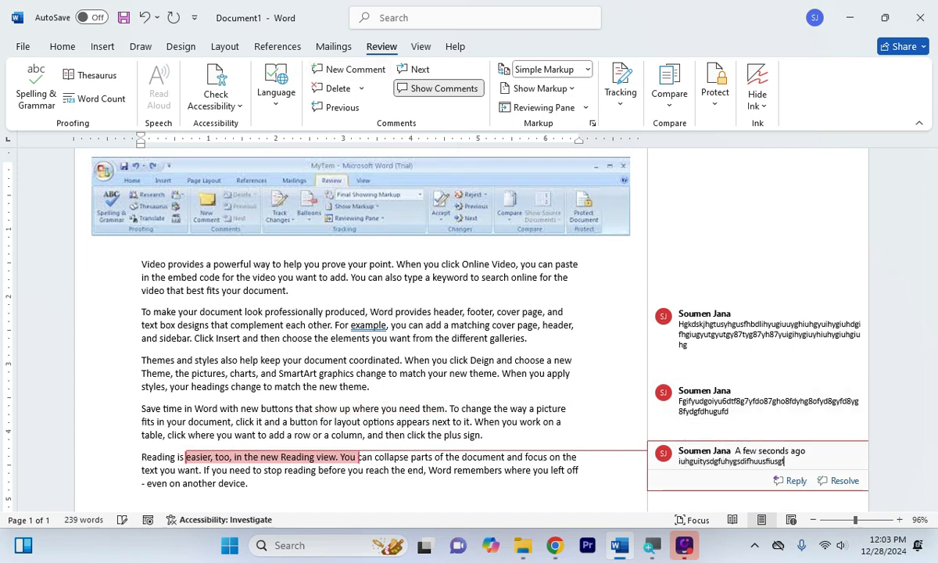
type("usuvguyguy")
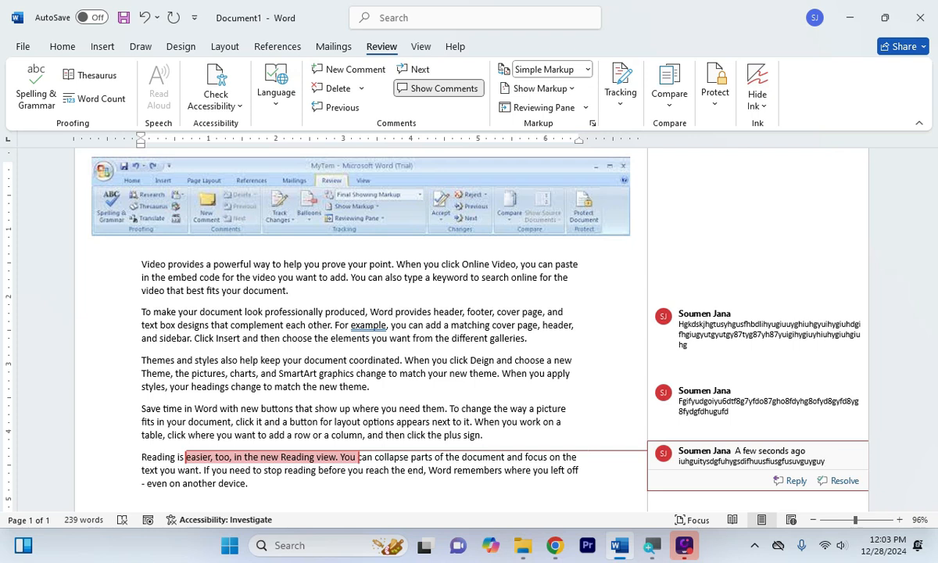
left_click(542, 408)
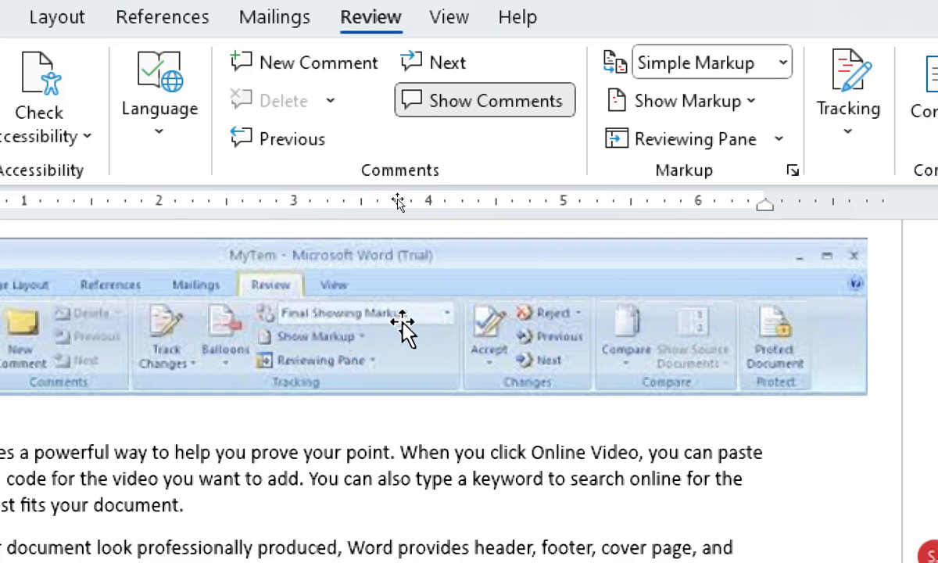
Set Display for Review to Original
left_click(782, 70)
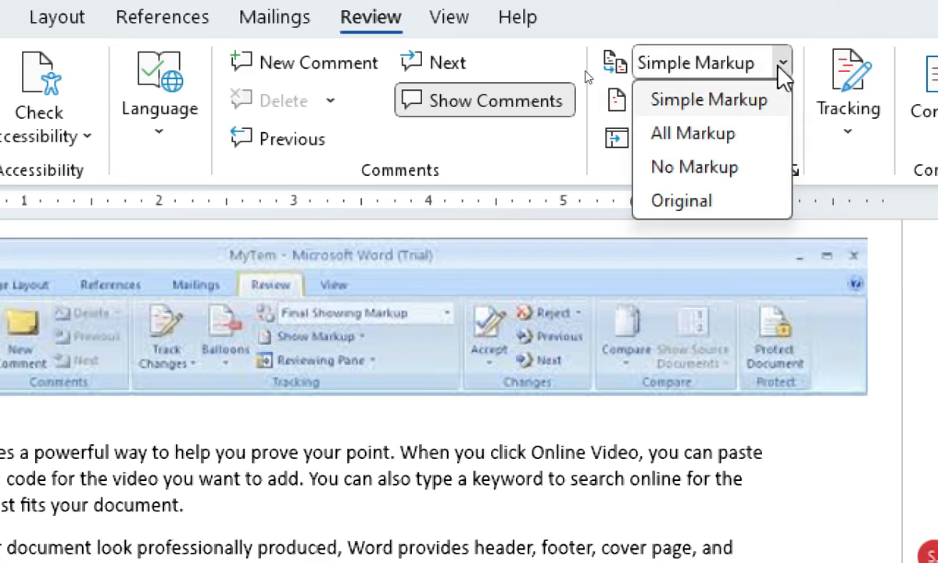
left_click(682, 202)
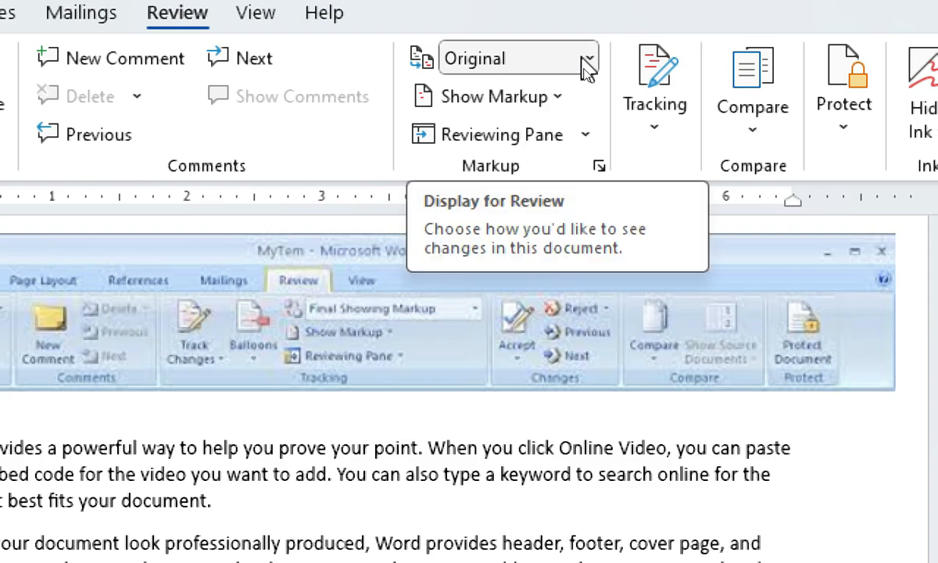
Toggle Display for Review between All Markup and Original, ending on All Markup with the first comment selected
left_click(586, 62)
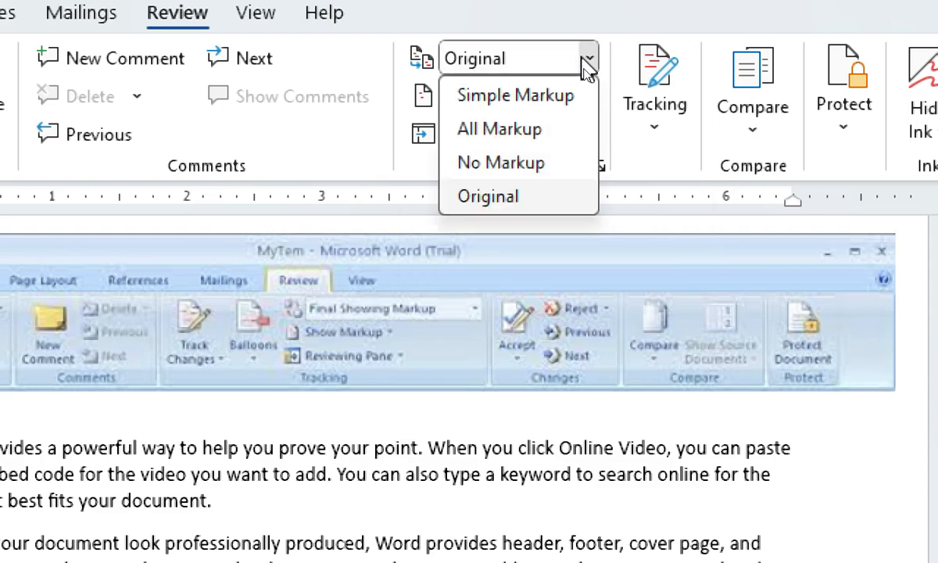
left_click(525, 141)
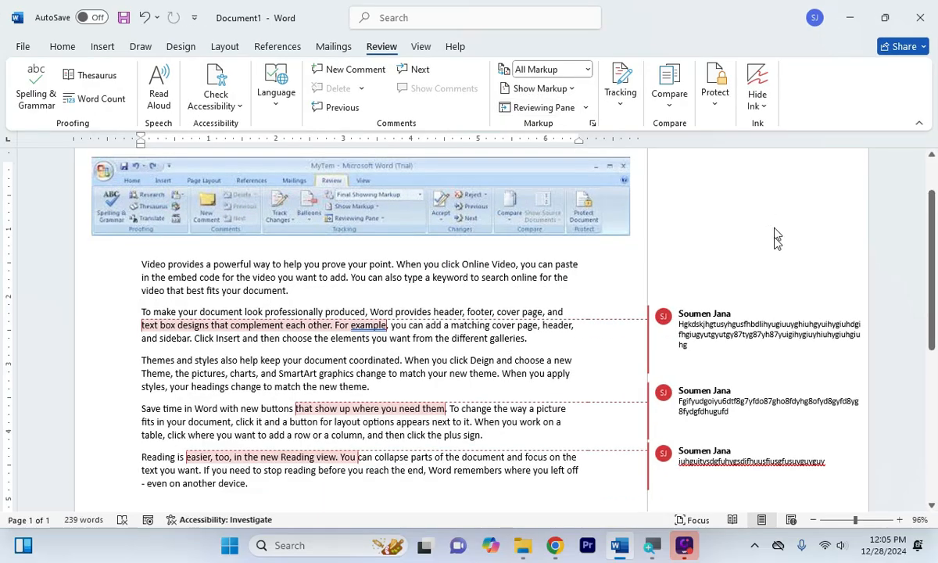
left_click(748, 347)
left_click(585, 69)
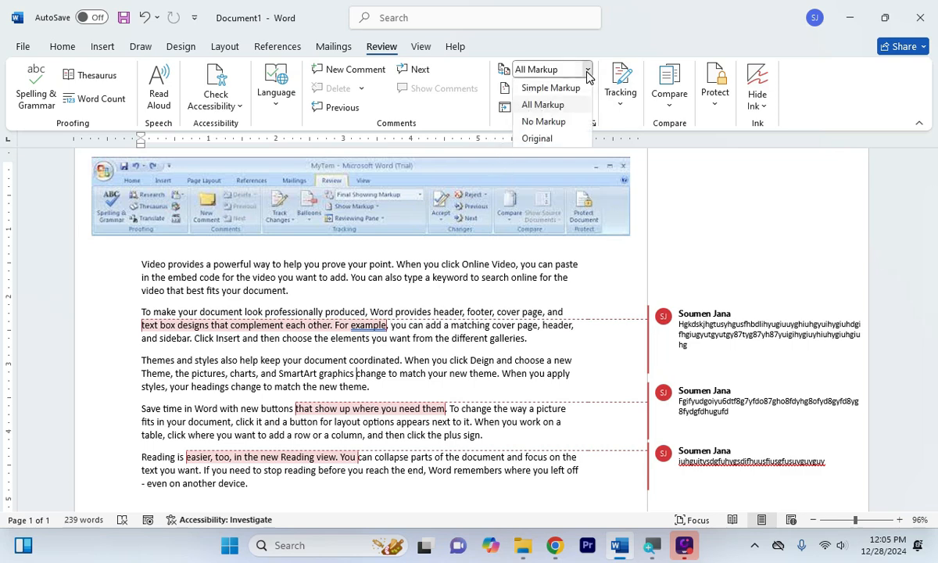
left_click(562, 139)
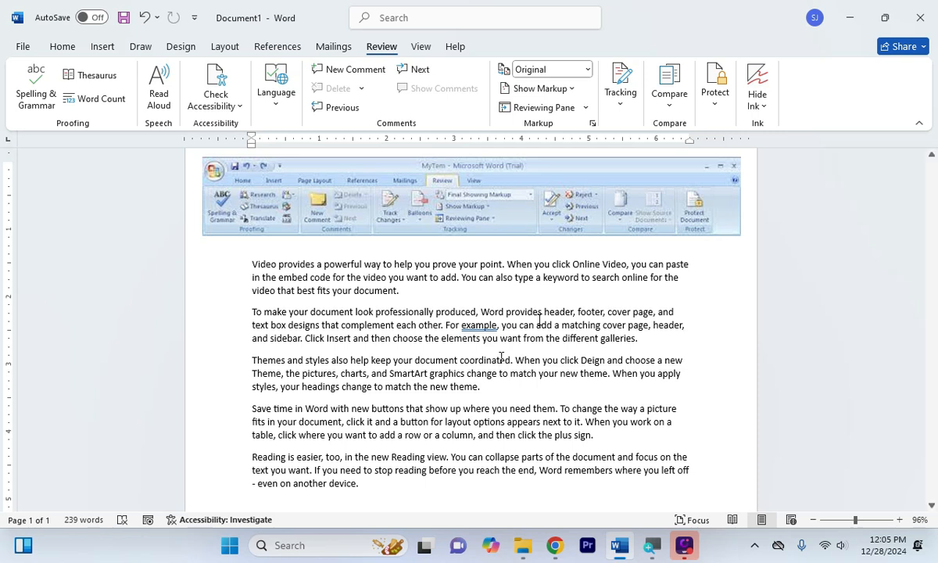
left_click(588, 71)
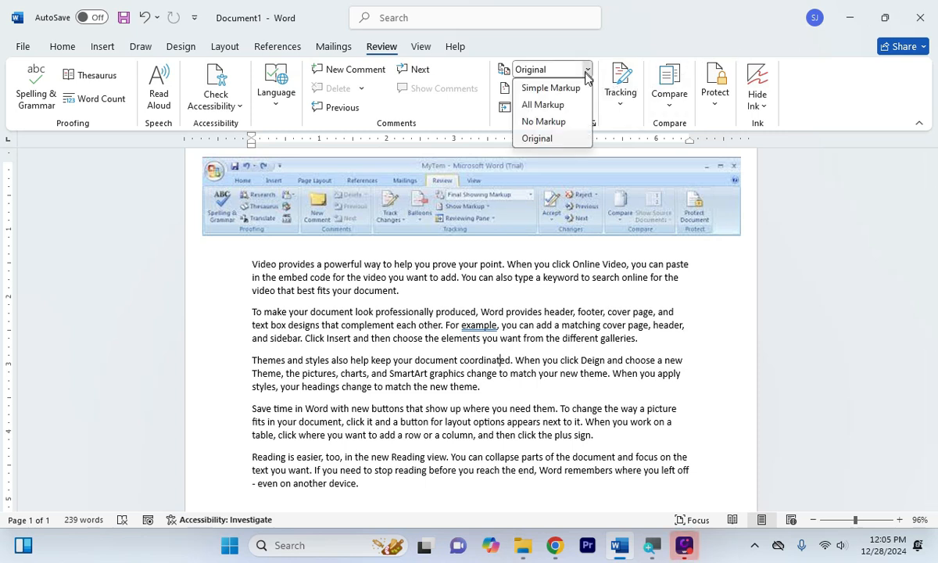
left_click(548, 105)
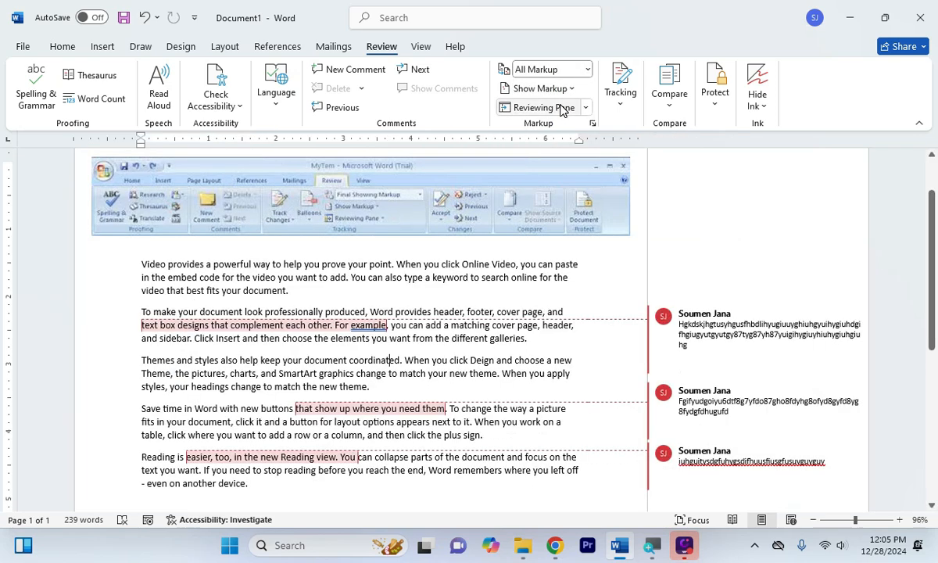
left_click(712, 338)
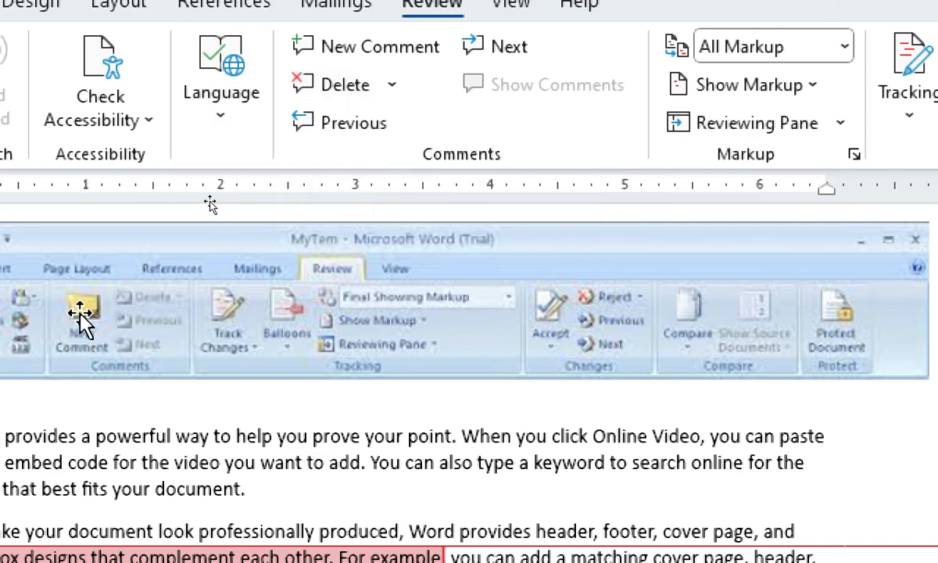
Delete the three comments one after another
left_click(328, 92)
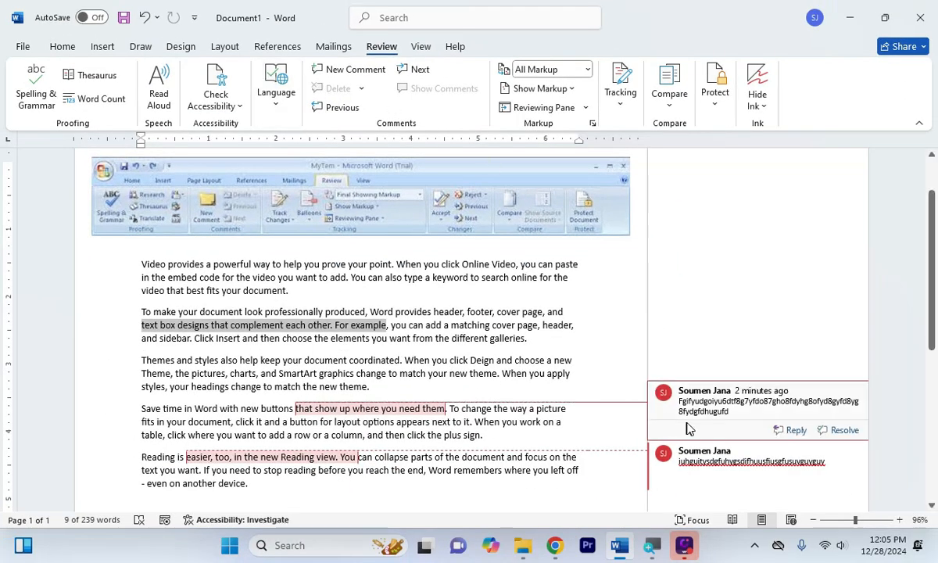
left_click(696, 428)
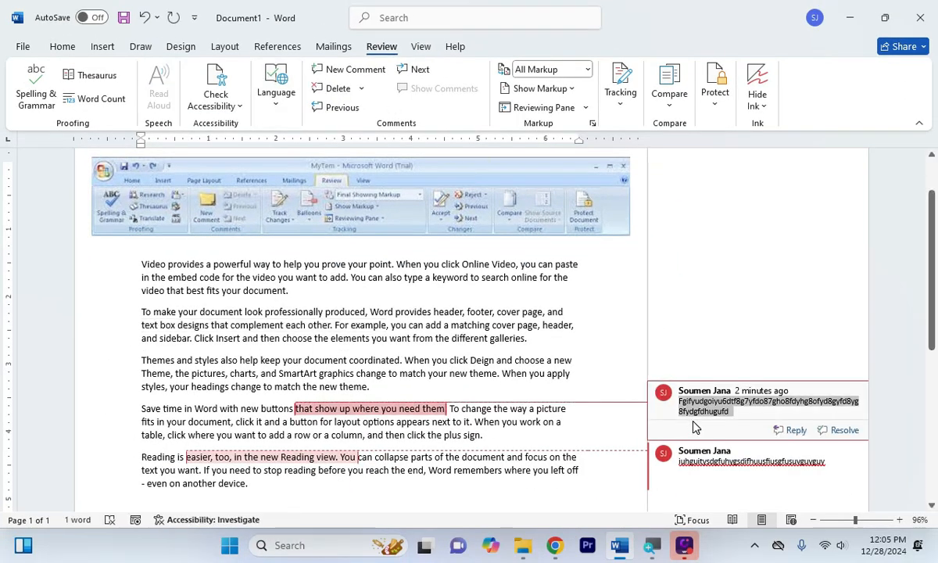
left_click(335, 88)
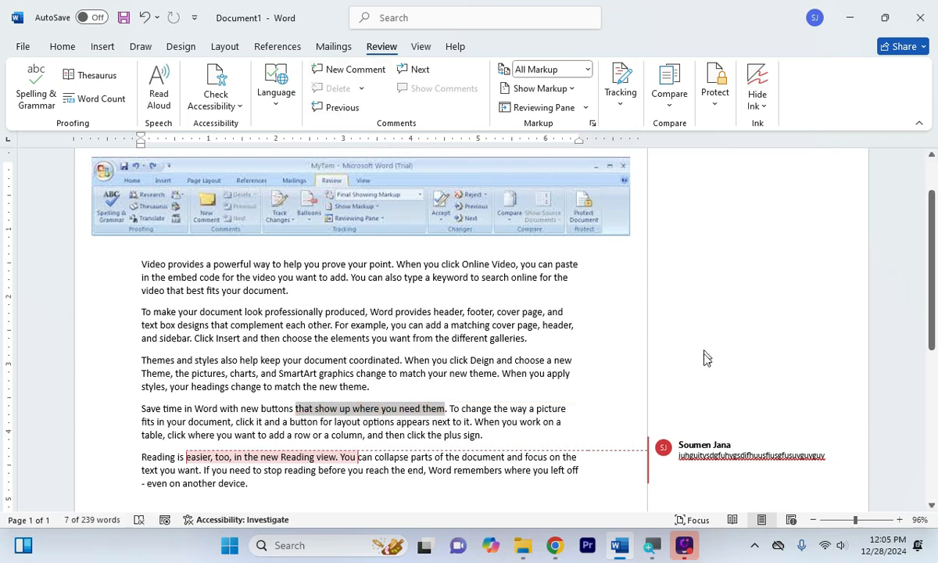
left_click(703, 450)
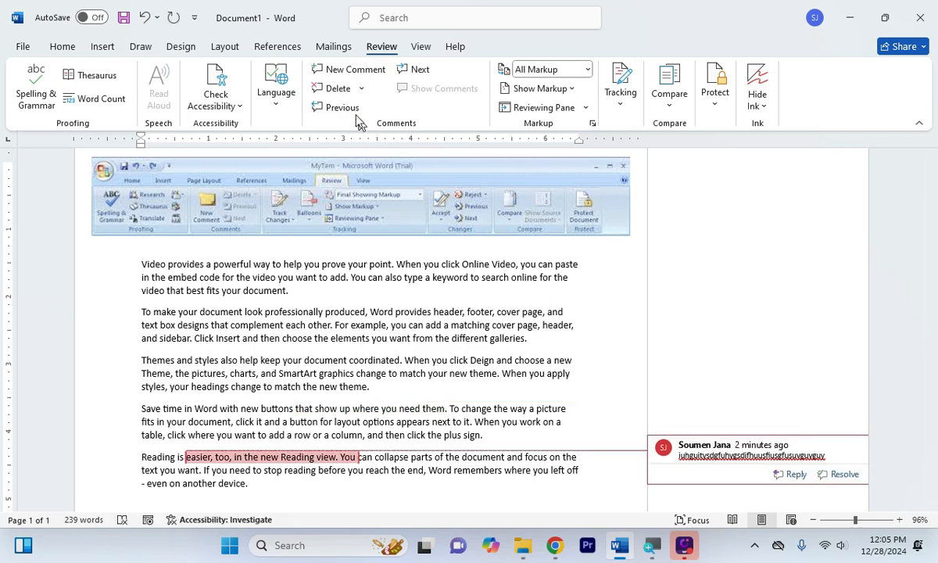
left_click(337, 90)
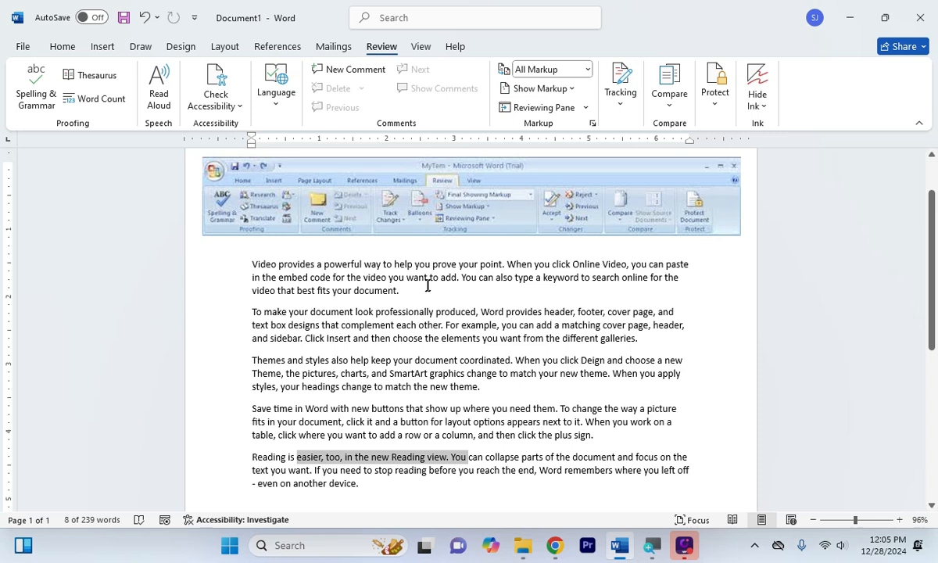
Clear the leftover selection in the second paragraph and open the Tracking options
left_click(430, 343)
left_click_drag(391, 322, 522, 338)
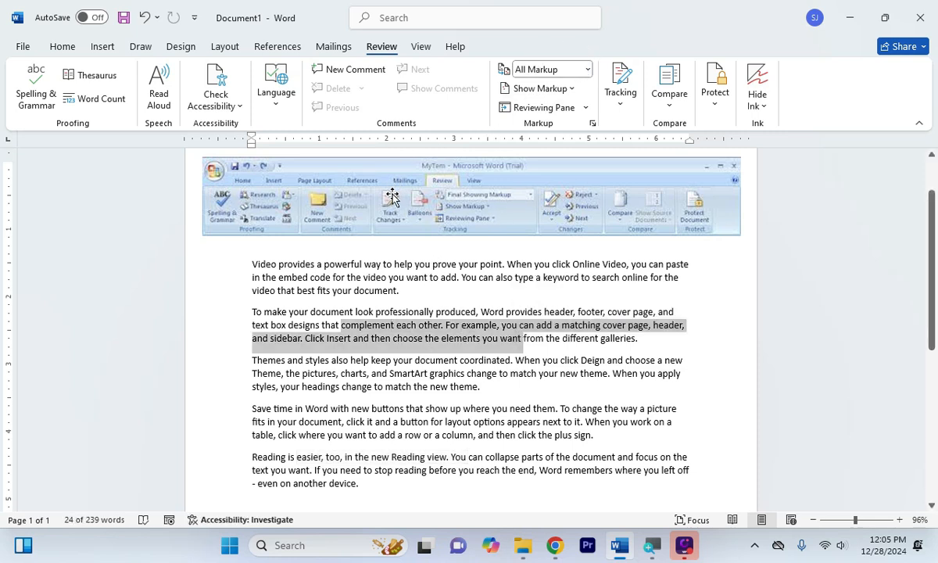
left_click(469, 372)
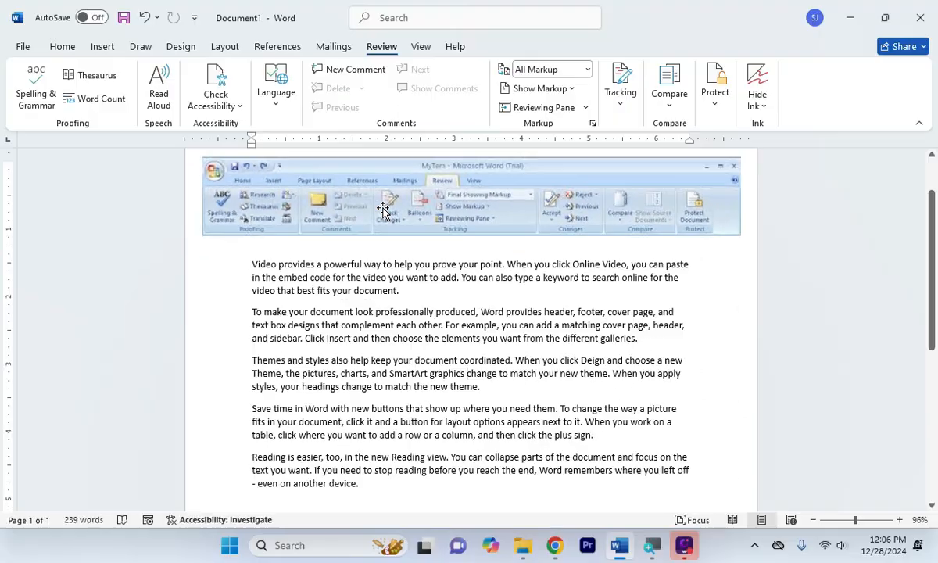
left_click(623, 105)
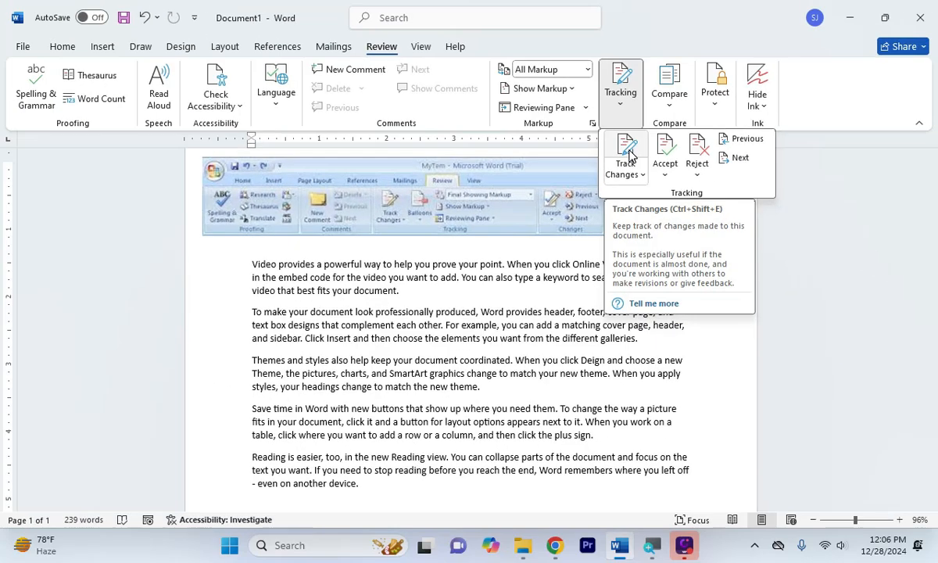
Delete 'you can add a matching' from paragraph two and 'help you prove your point' from paragraph one
left_click(537, 286)
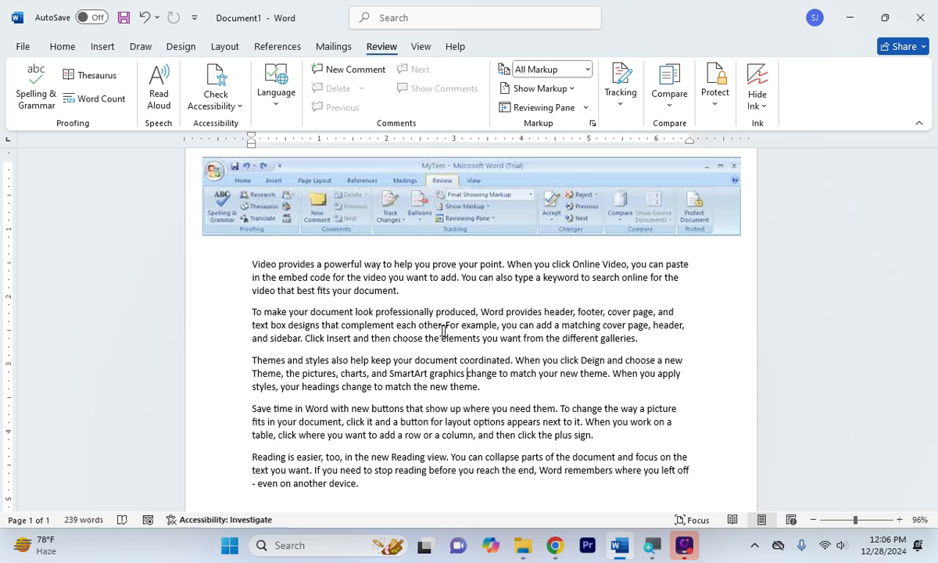
left_click_drag(570, 324, 503, 328)
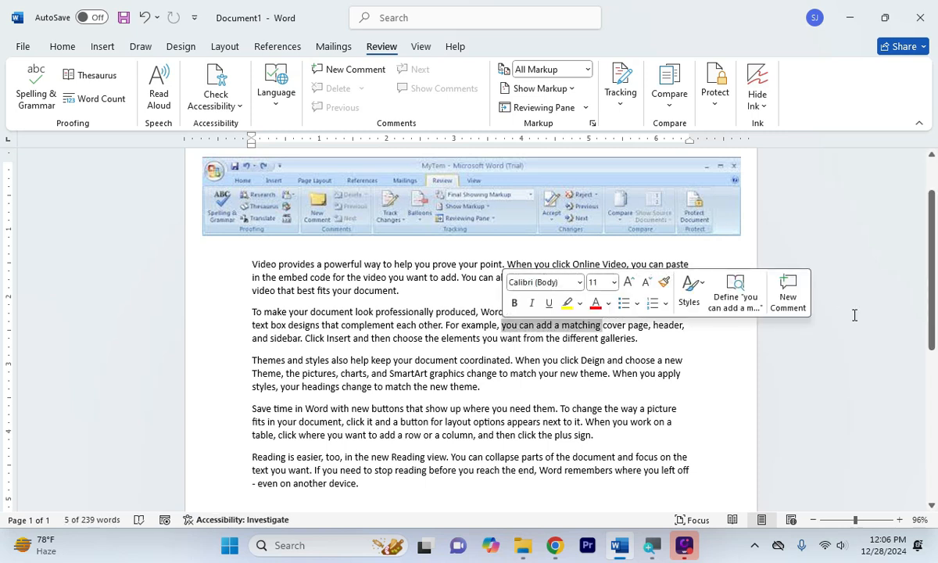
key("Delete")
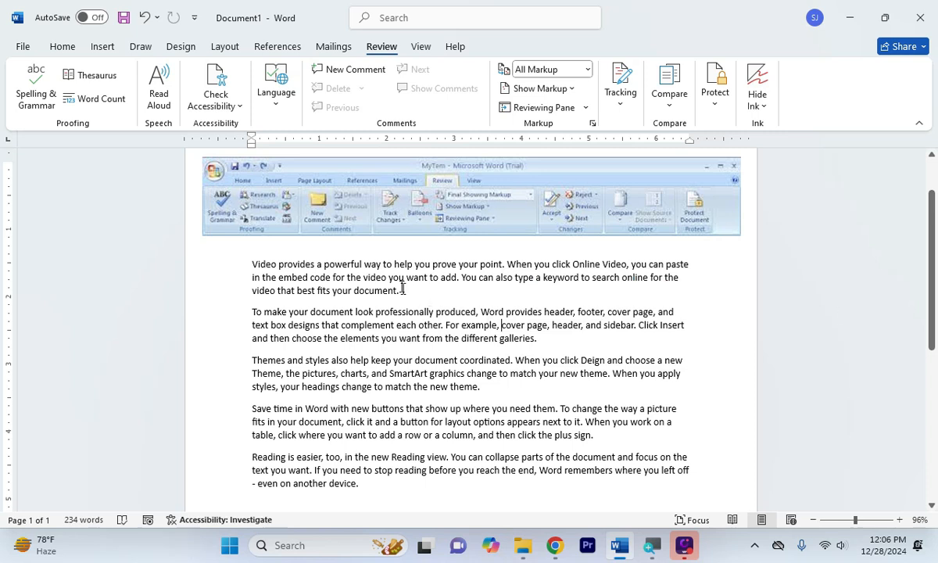
left_click_drag(395, 264, 502, 266)
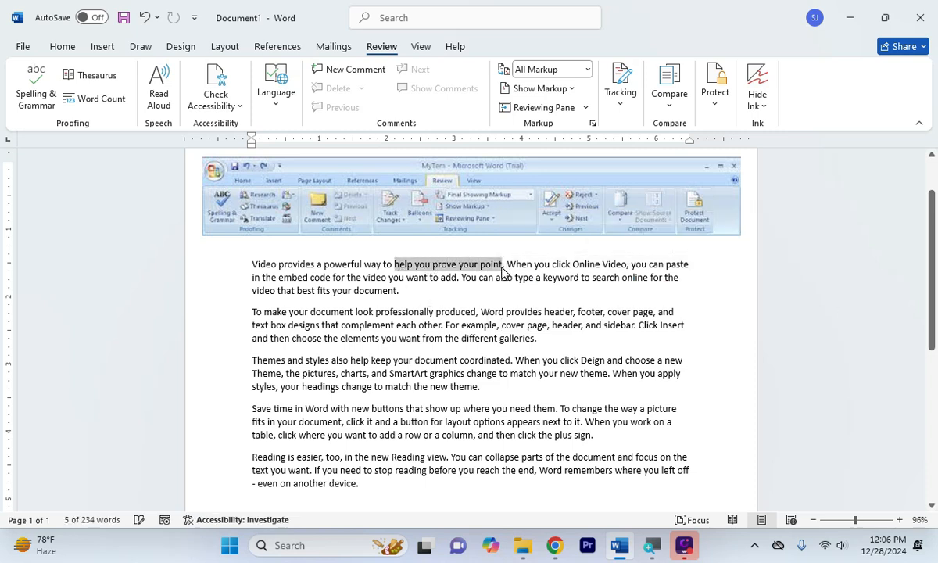
key("Delete")
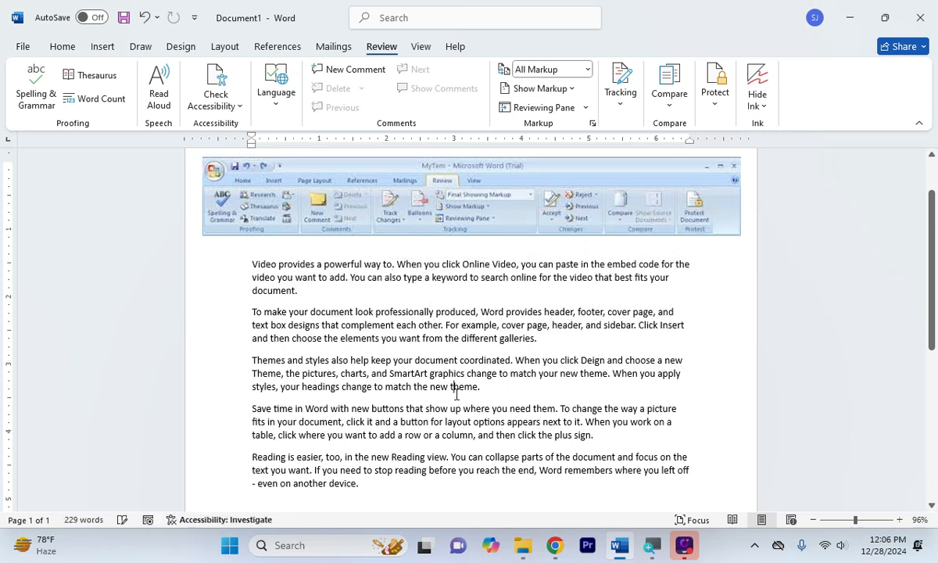
left_click(490, 387)
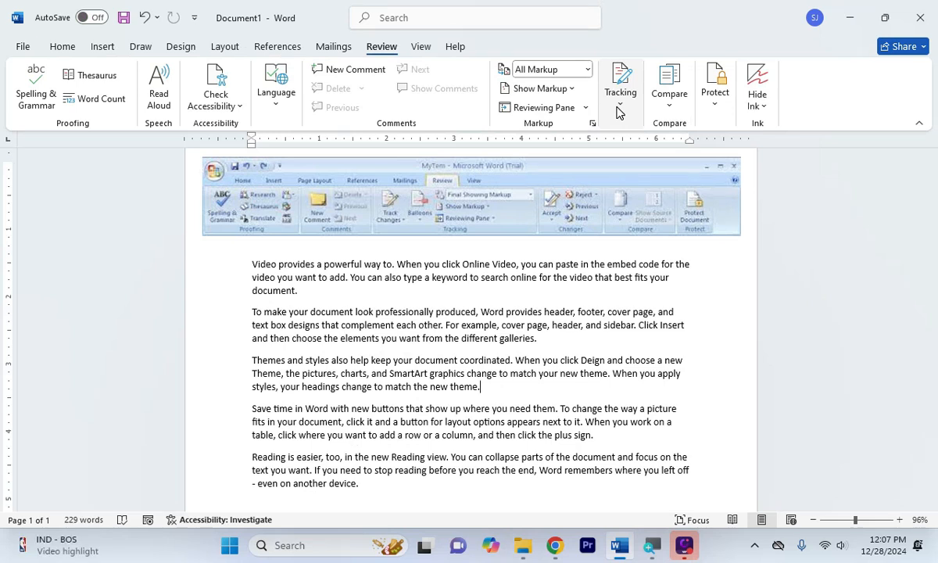
Switch Track Changes on from the Tracking options and return to the document text
left_click(620, 109)
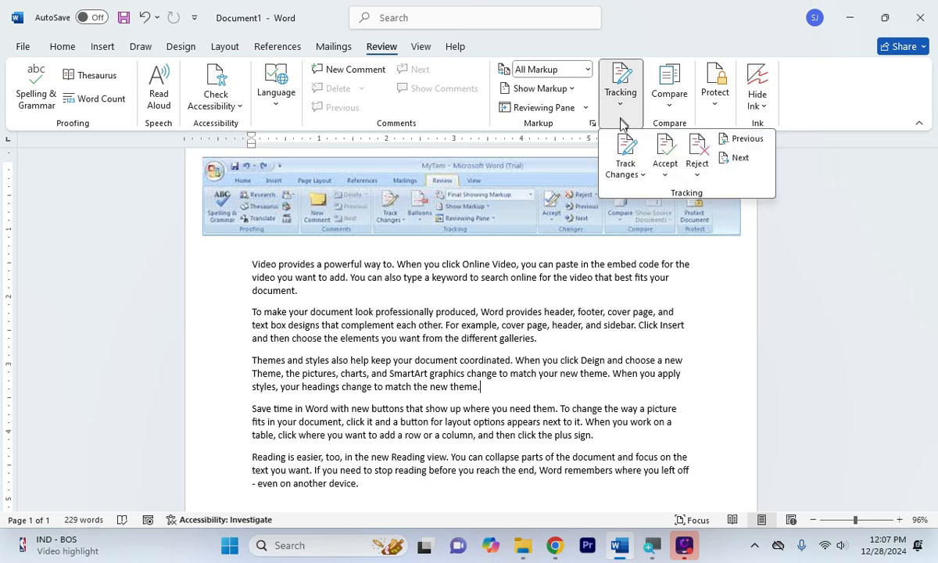
left_click(623, 159)
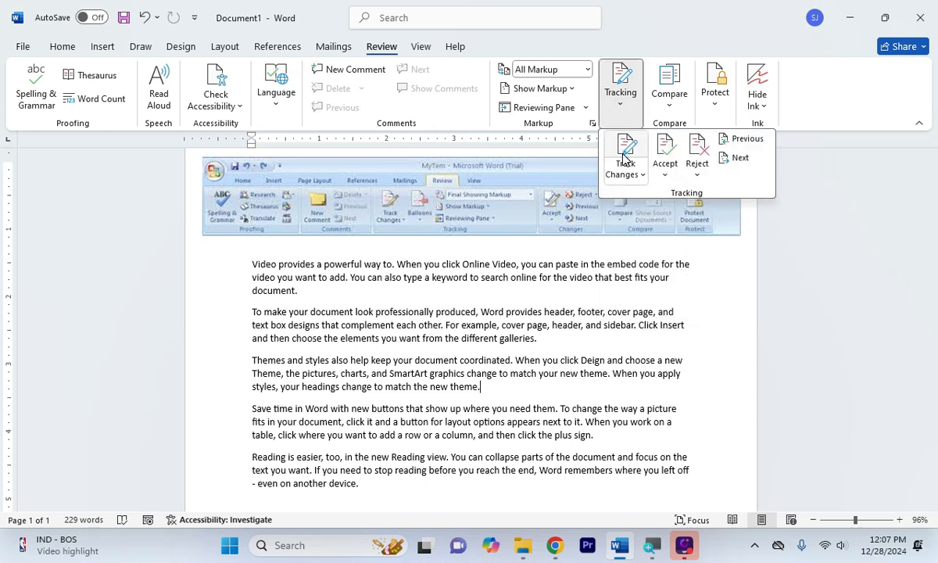
left_click(622, 105)
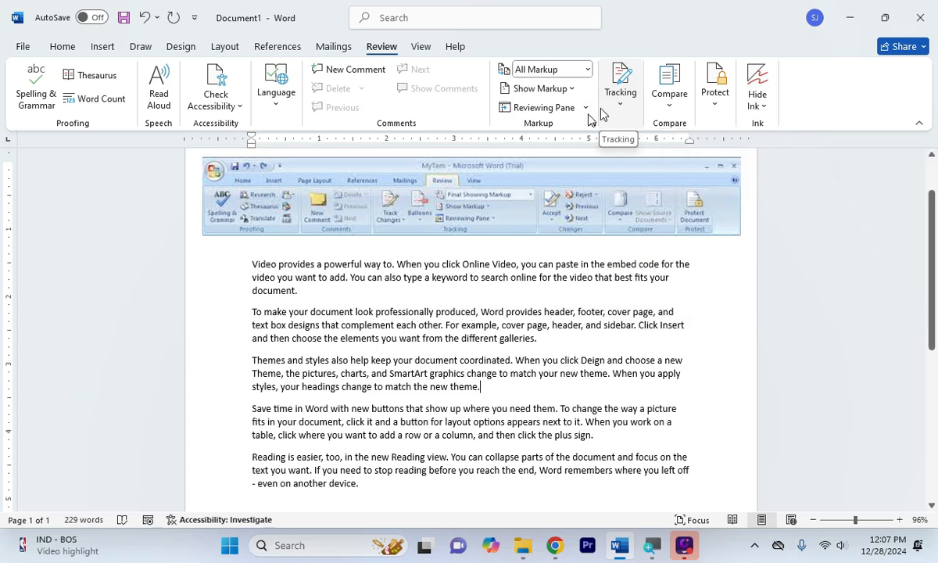
left_click(391, 209)
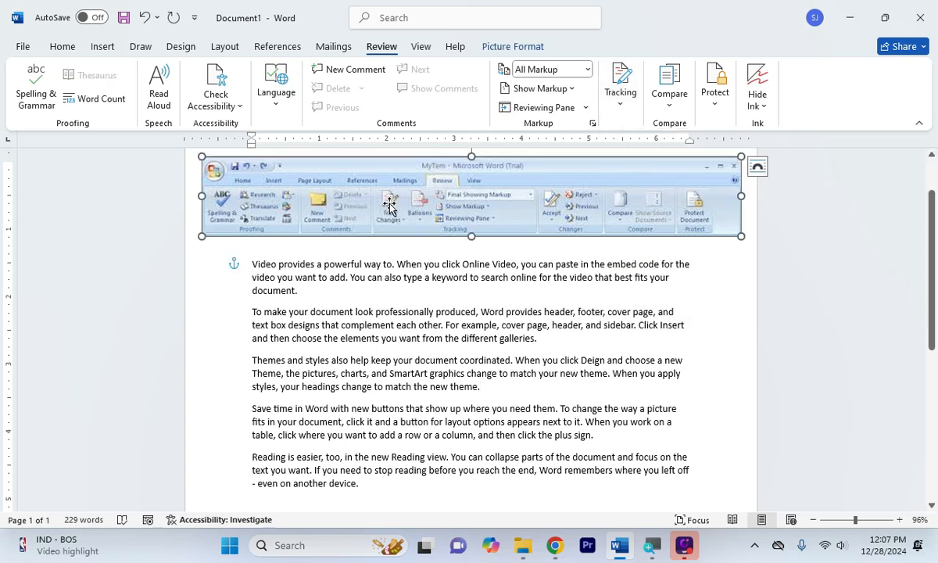
left_click(393, 312)
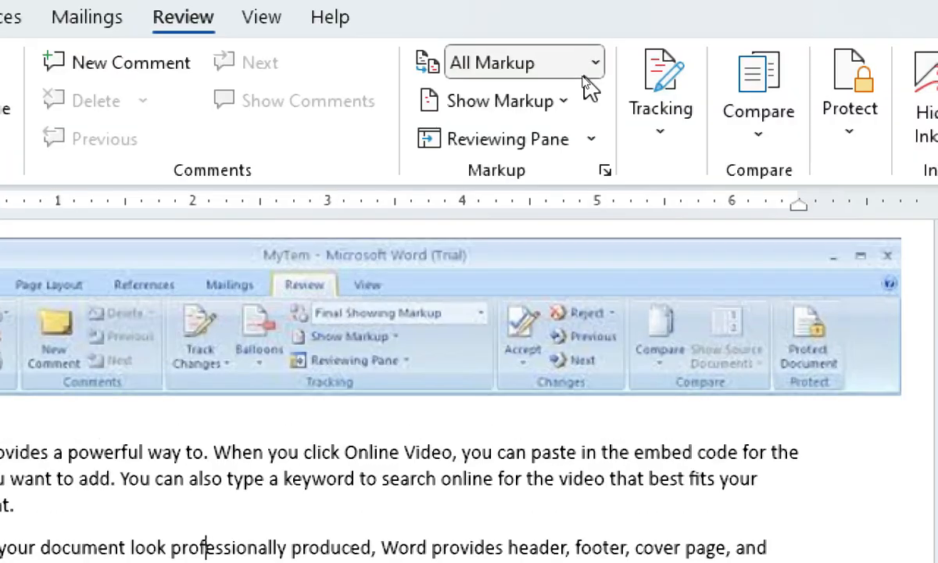
Set Display for Review to Original, then briefly check the Tracking options
left_click(586, 72)
left_click(516, 208)
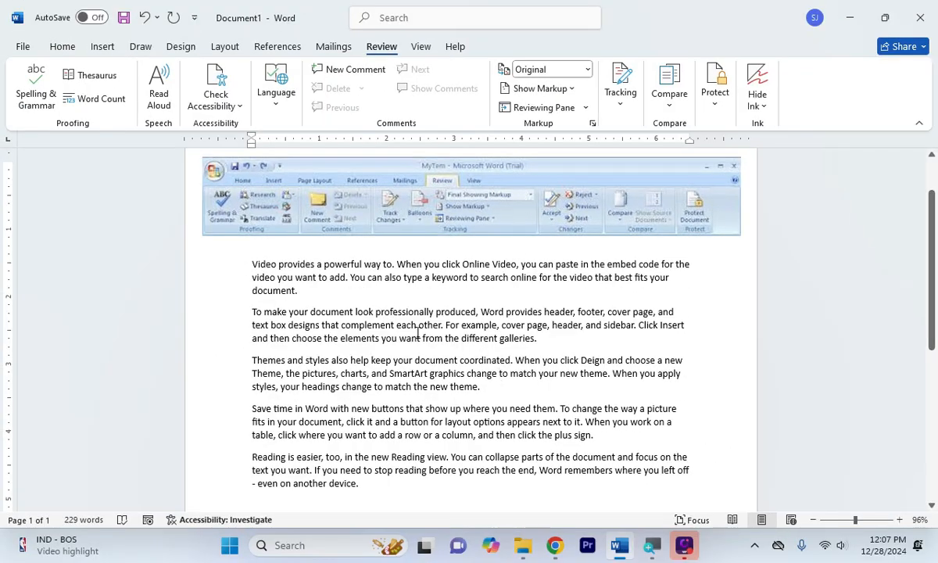
left_click(623, 89)
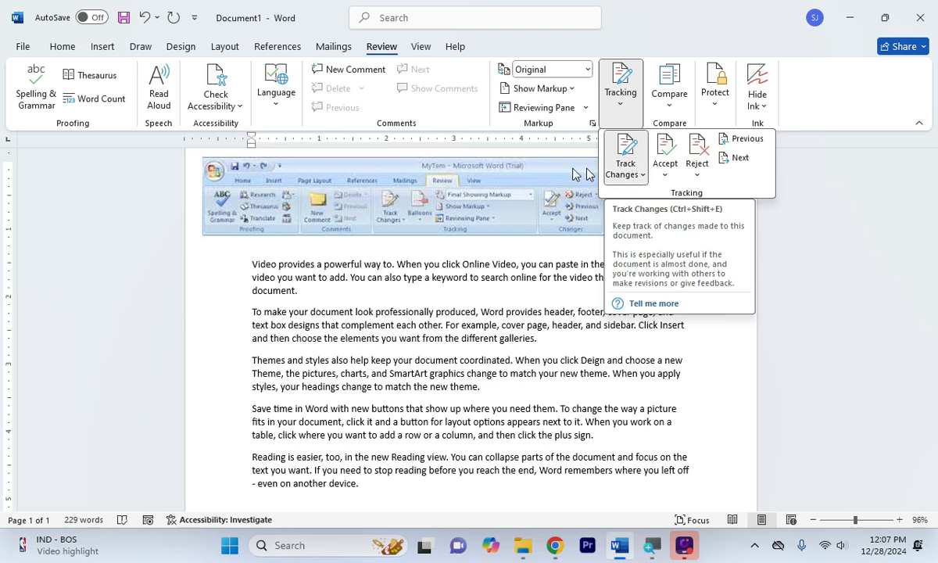
left_click(473, 266)
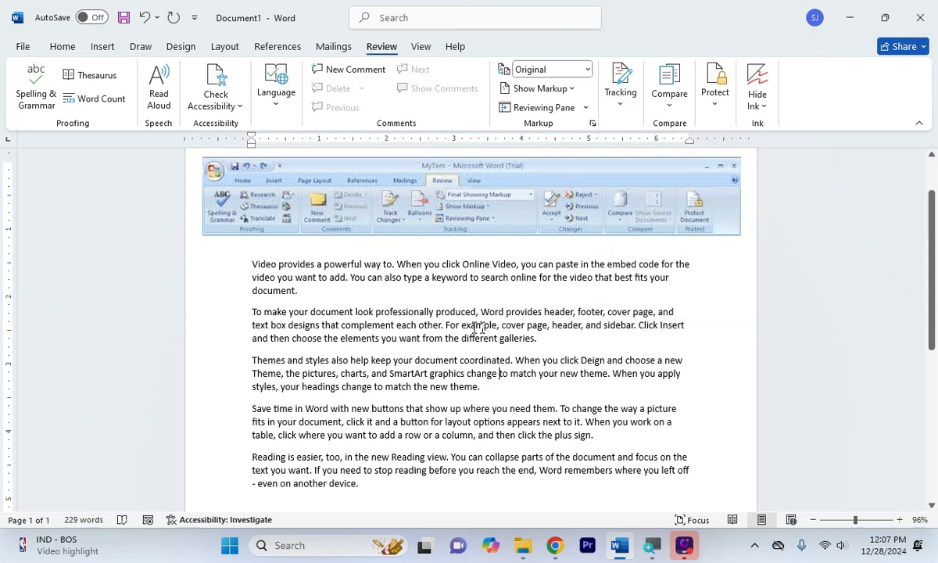
Track-delete 'professionally produced, Word provides' and 'change to match your', viewing the text without markup
left_click_drag(375, 312, 513, 306)
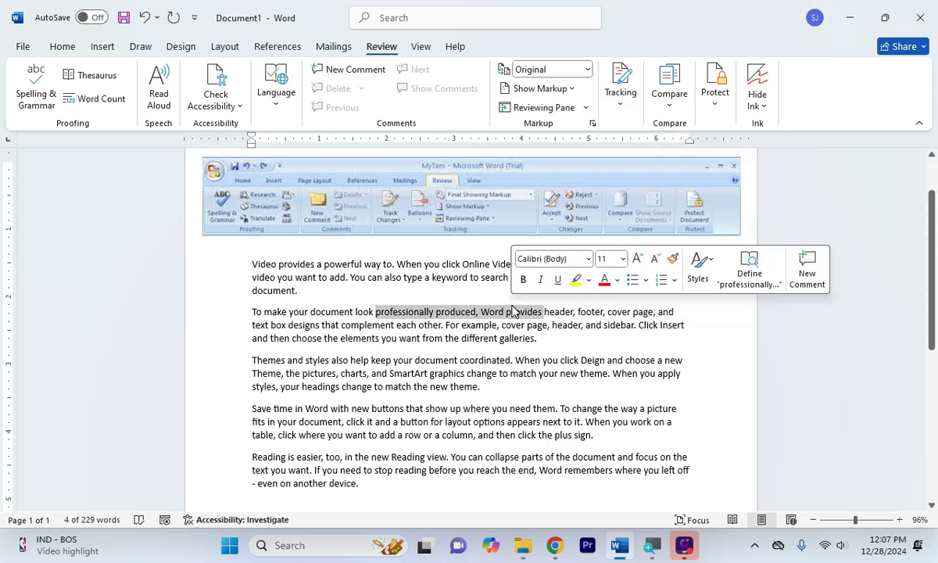
key("Delete")
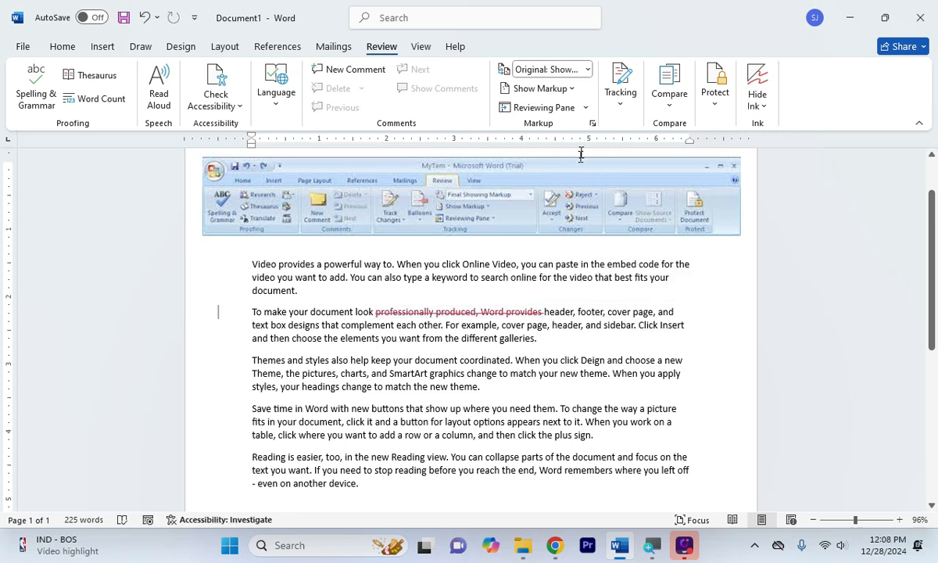
left_click(587, 69)
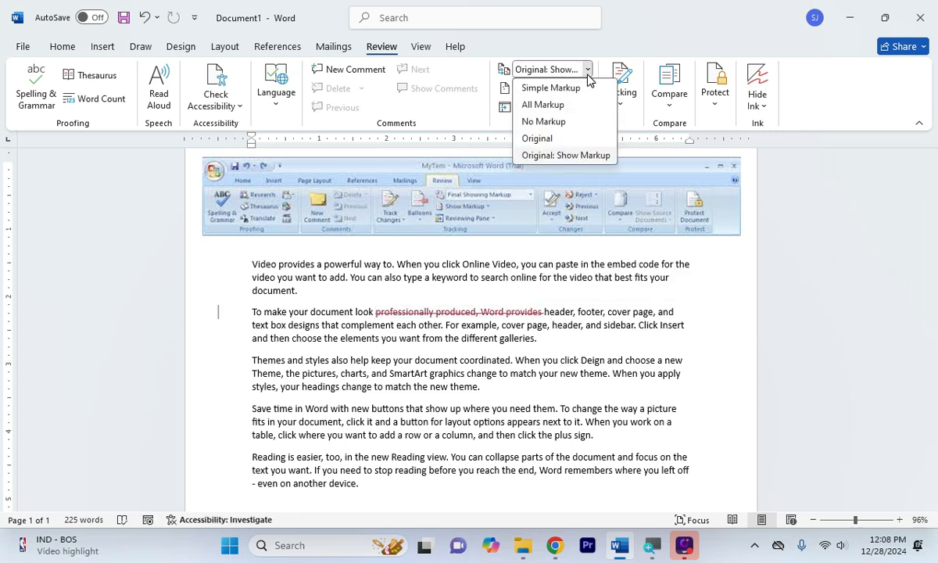
left_click(557, 138)
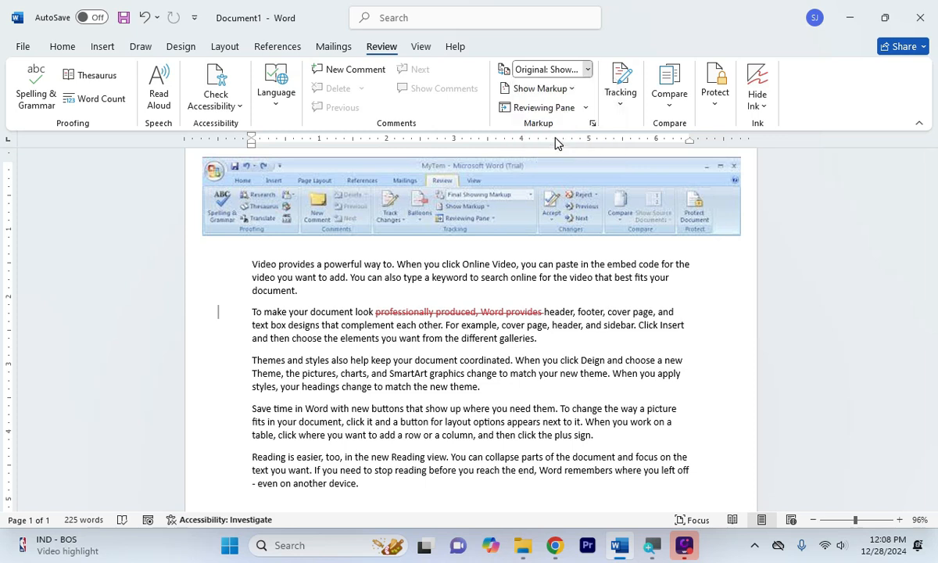
left_click_drag(467, 374, 552, 384)
key("Delete")
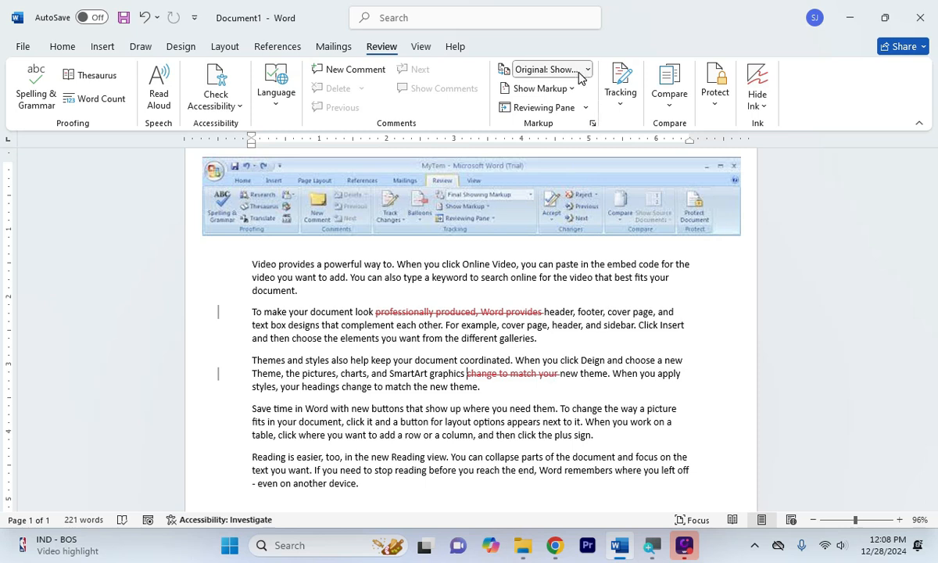
left_click(548, 69)
Switch to No Markup and track-delete the passage from 'them.' to 'for layout'
left_click(545, 122)
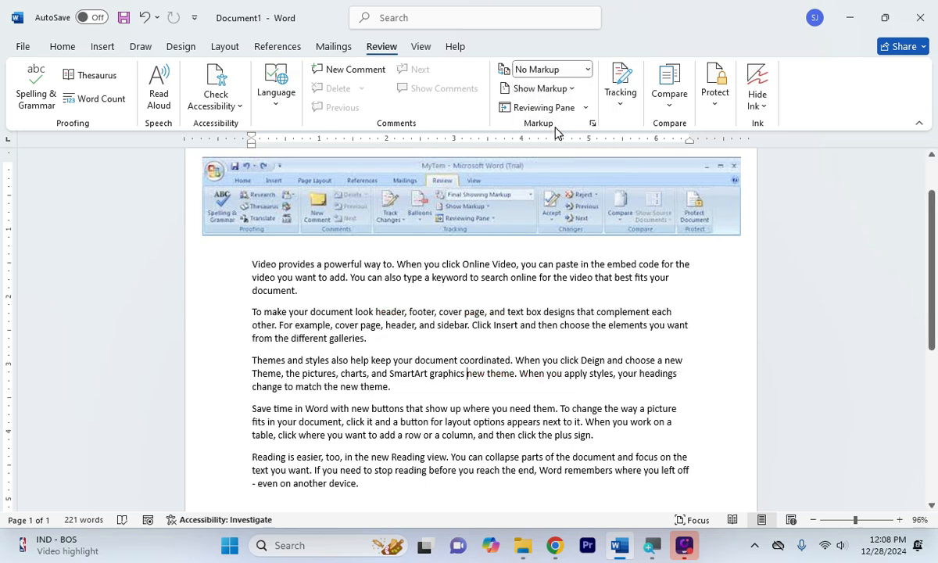
left_click_drag(461, 422, 538, 411)
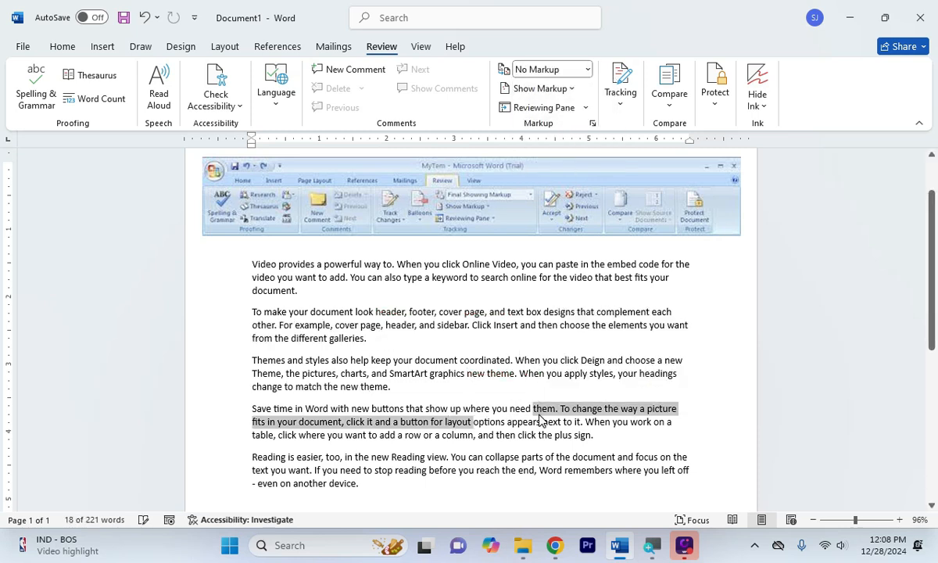
key("Delete")
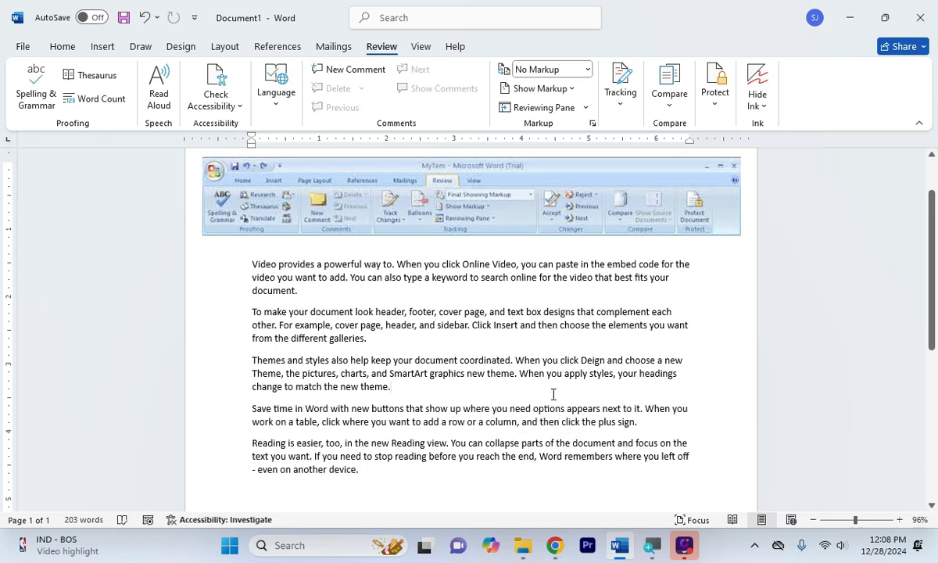
Add a new line of random letters after 'new theme.' in the Themes paragraph
left_click(553, 393)
key("Return")
type("Jhjfuhsdlfjlksdjflo;sjuddfoijisod")
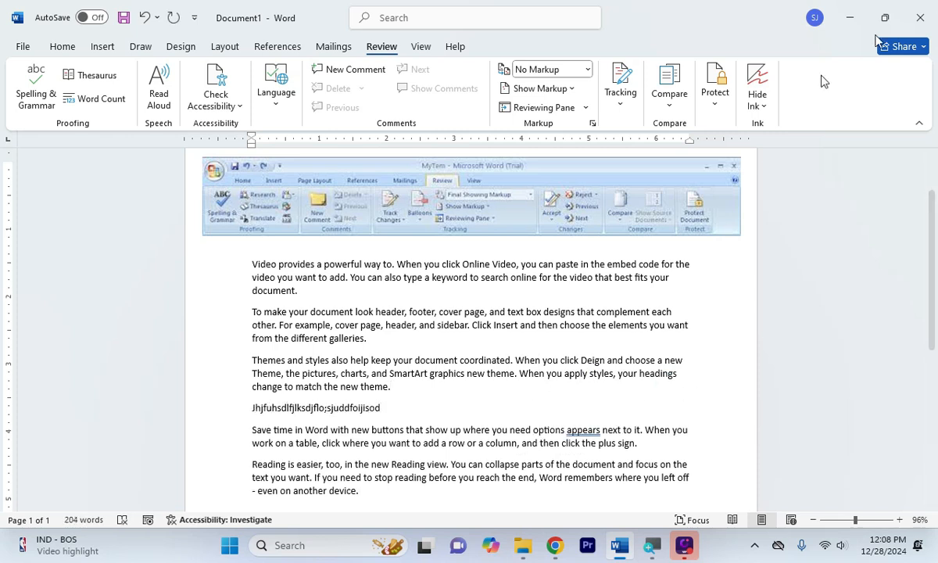
Track-delete 'document coordinated' through 'new theme', then display All Markup
left_click_drag(415, 360, 504, 372)
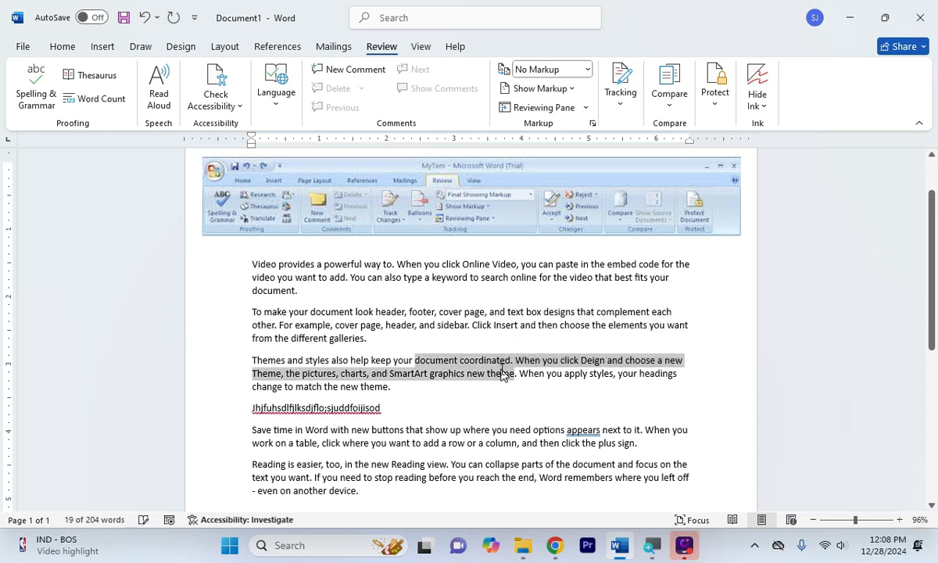
key("Delete")
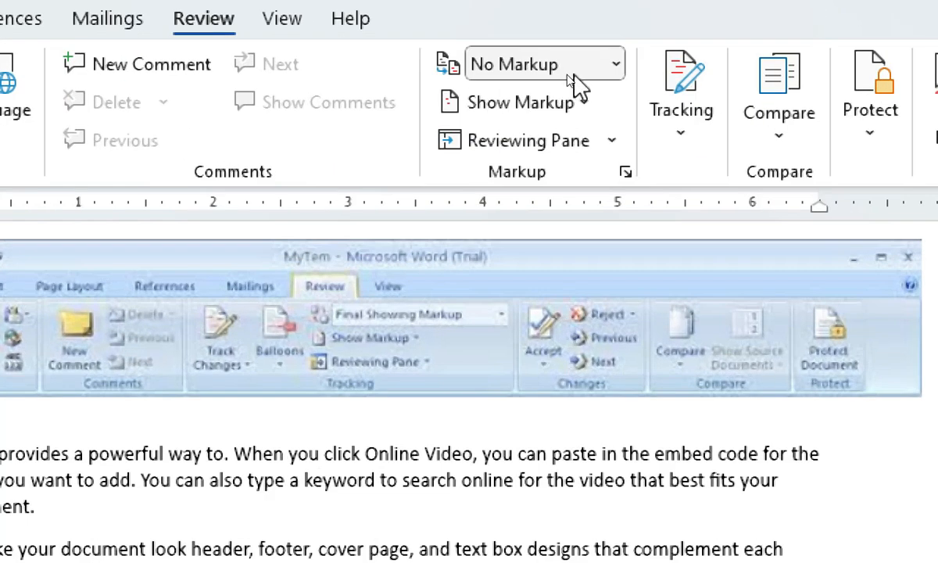
left_click(563, 73)
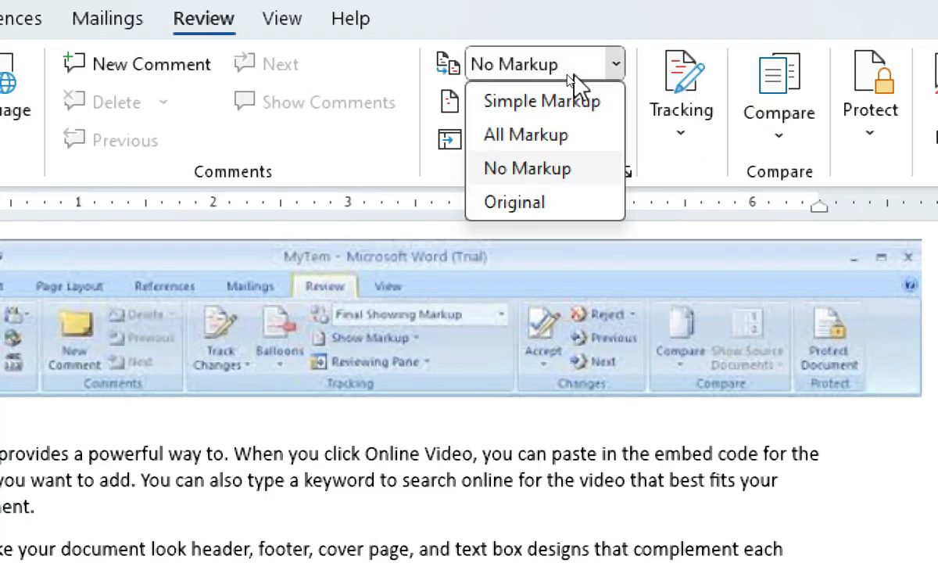
left_click(566, 141)
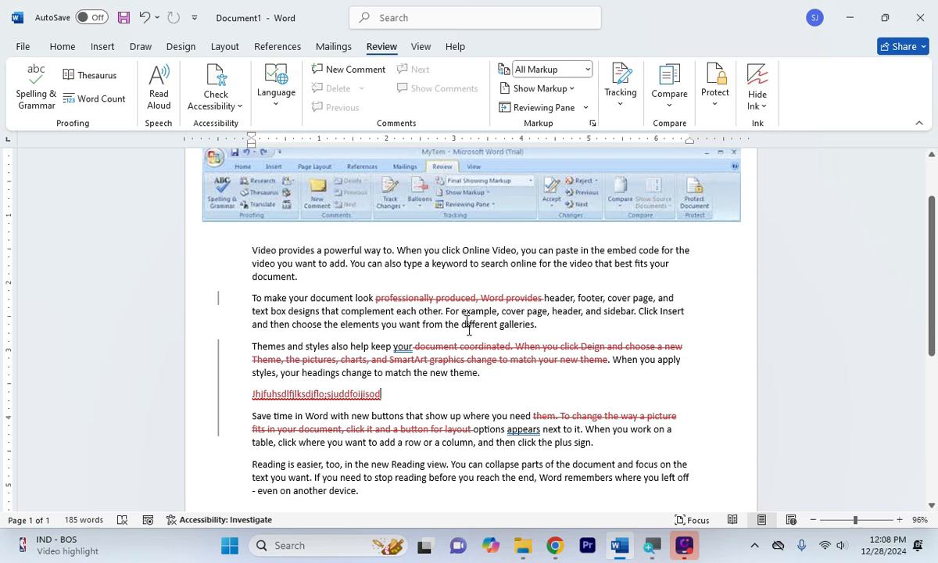
Read the revision balloons on the tracked deletions, then bring up the accept/reject options
mouse_move(458, 297)
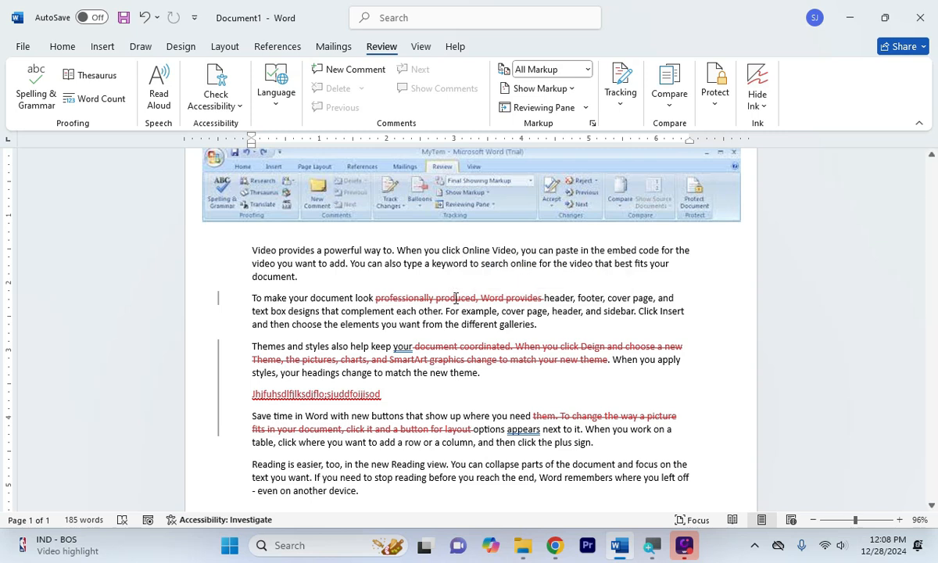
mouse_move(384, 299)
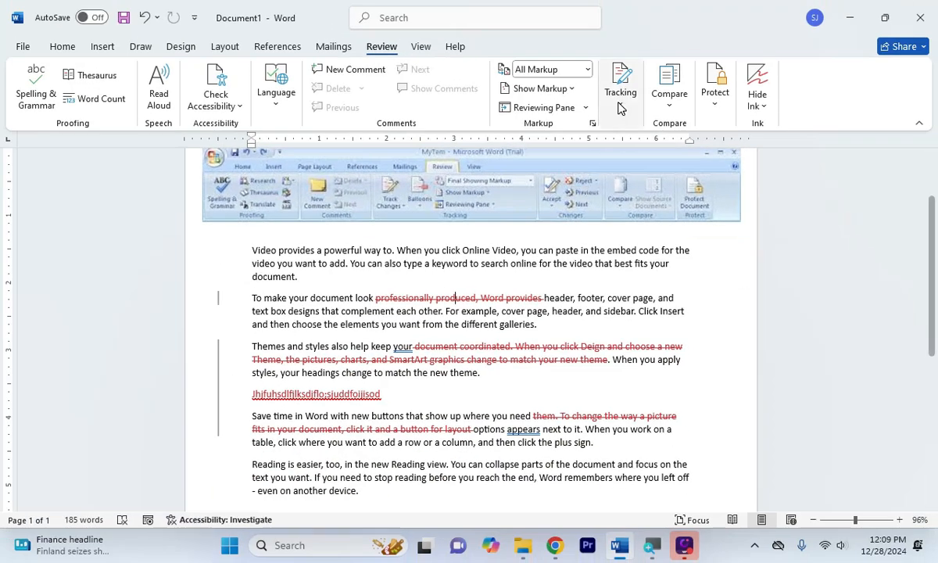
left_click(620, 86)
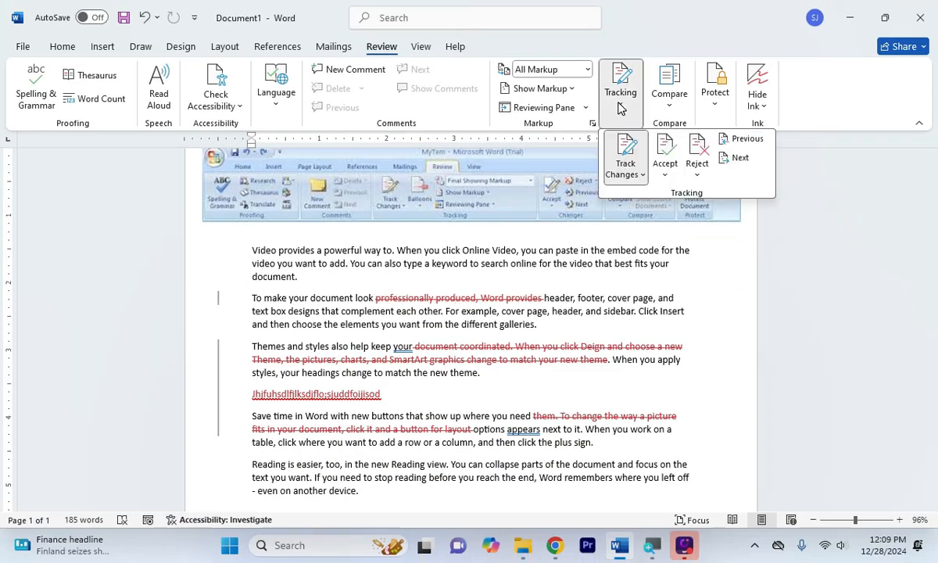
Reject every tracked deletion and the random-text insertion, restoring the 229-word original
left_click(697, 157)
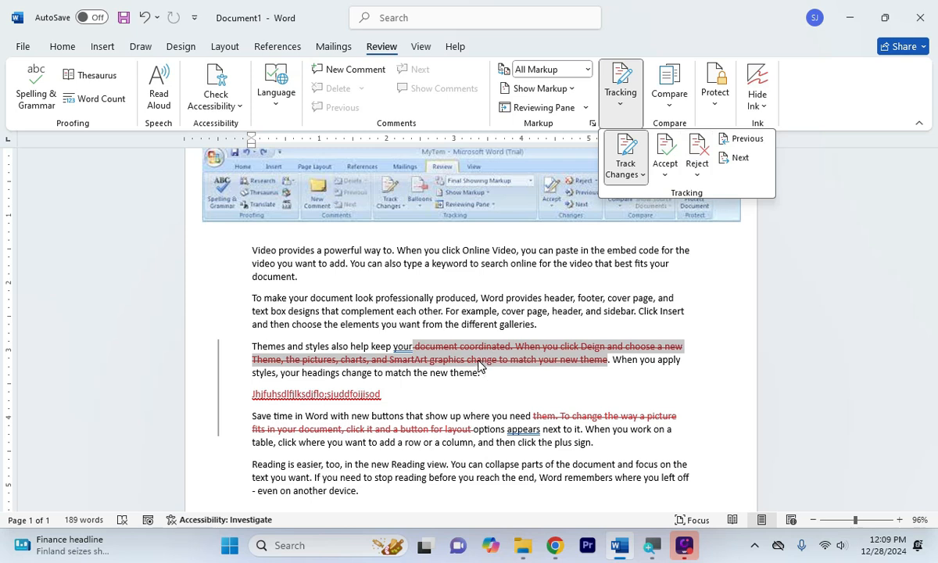
left_click(697, 160)
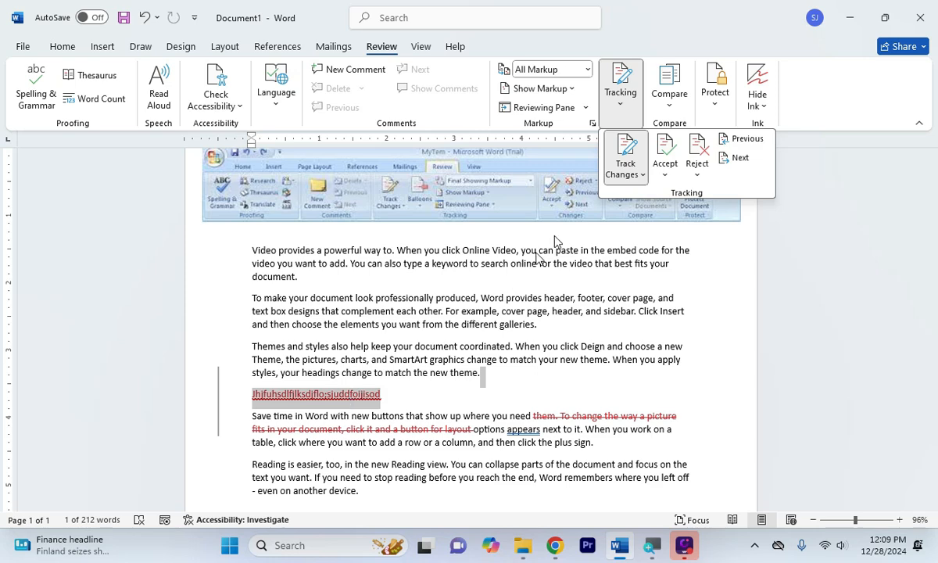
left_click(698, 145)
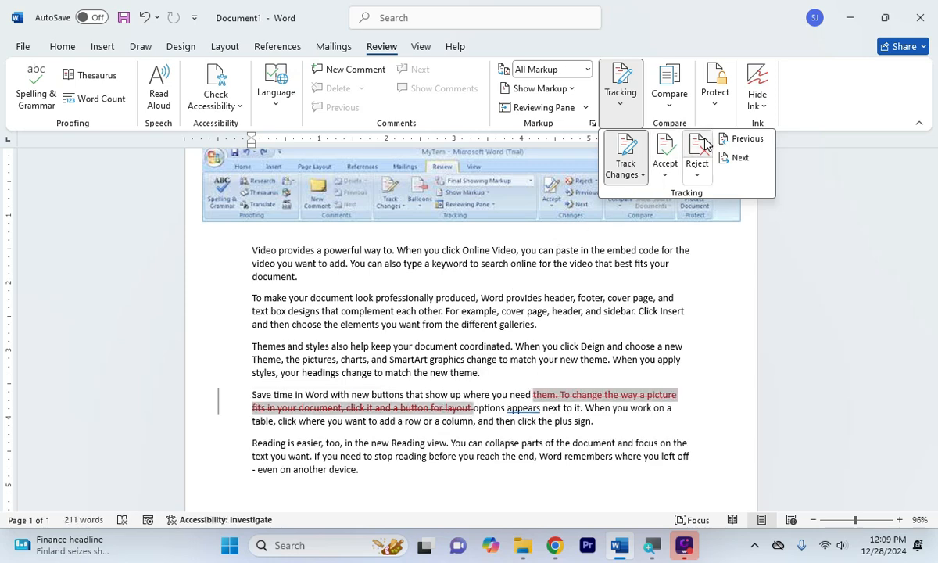
left_click(705, 144)
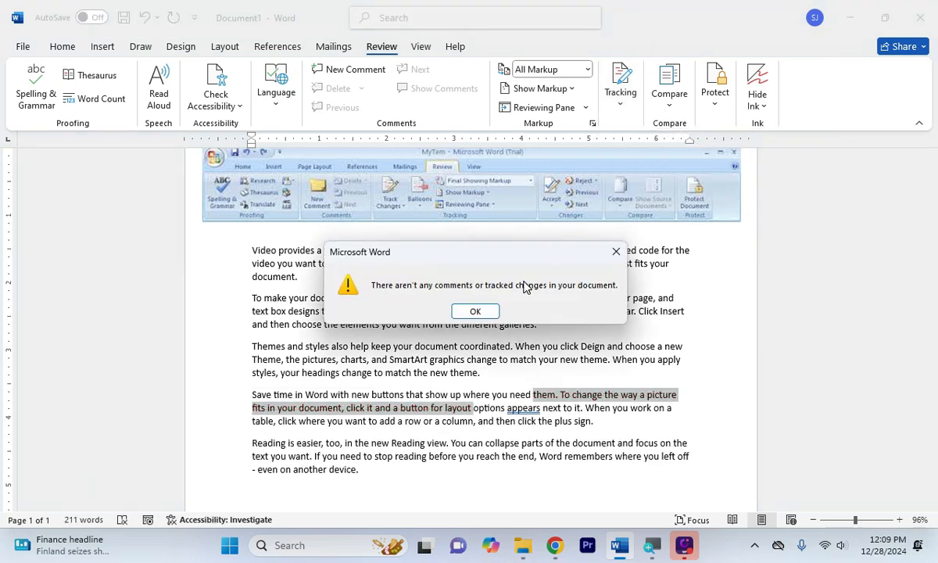
left_click(476, 311)
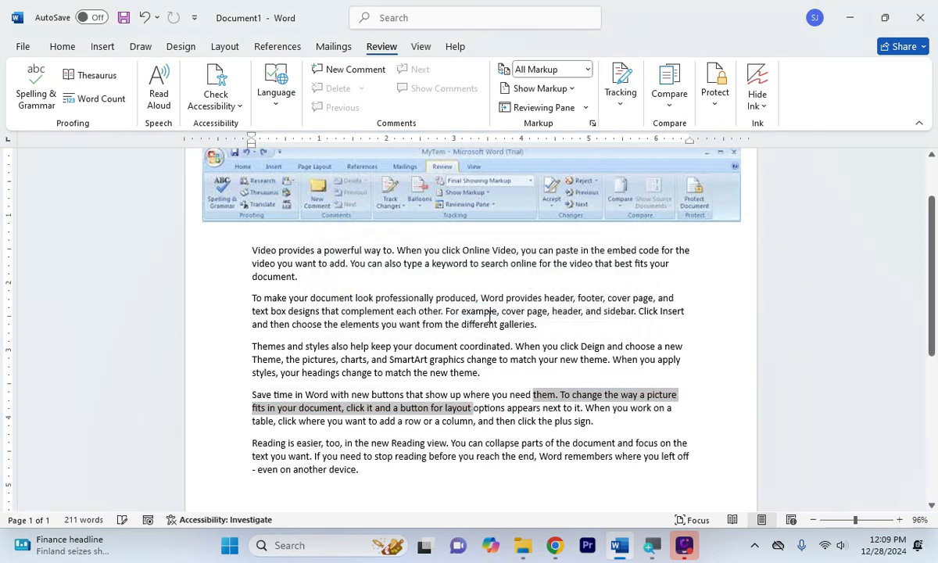
left_click(499, 377)
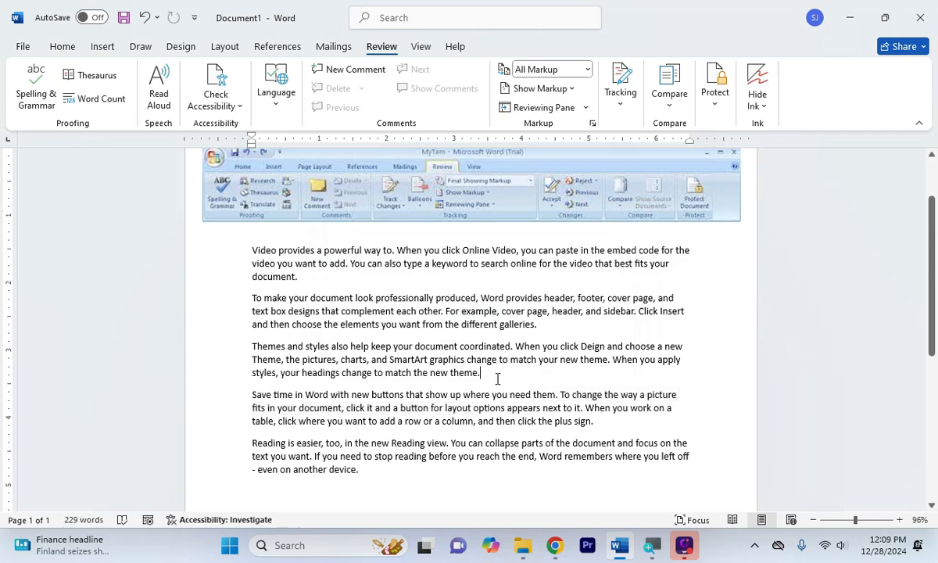
Delete the sentences from 'other.' through 'galleries' in paragraph 2, leaving 208 words
left_click(621, 102)
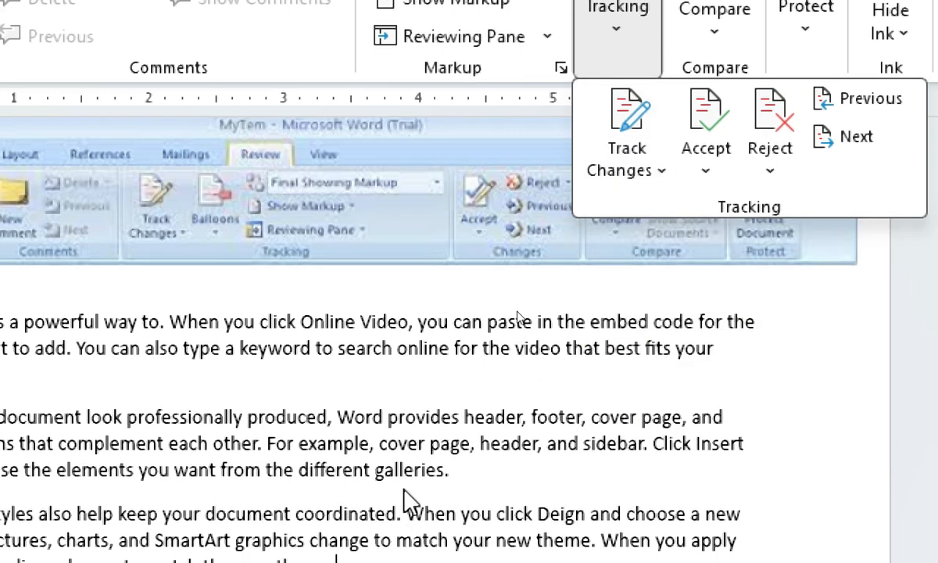
left_click(419, 424)
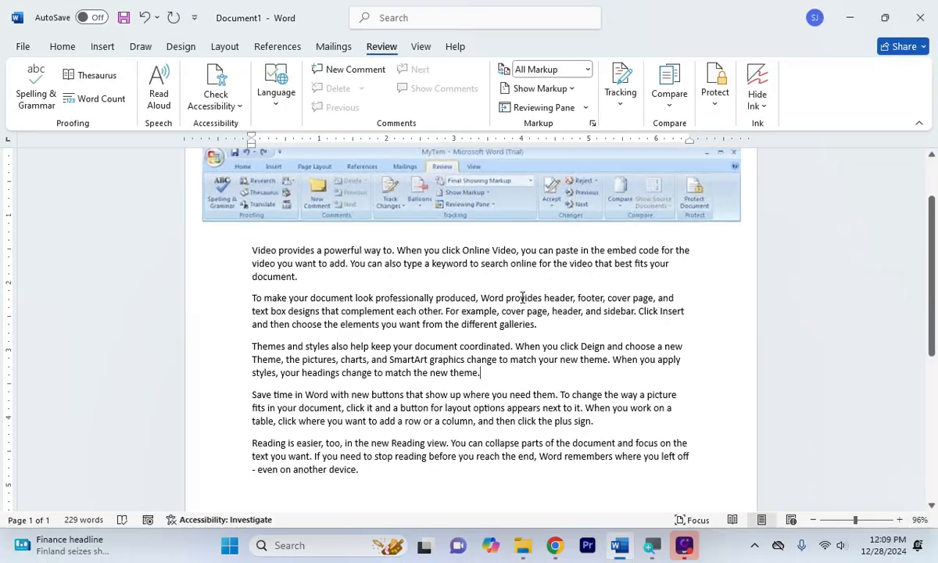
left_click_drag(419, 311, 530, 327)
key("BackSpace")
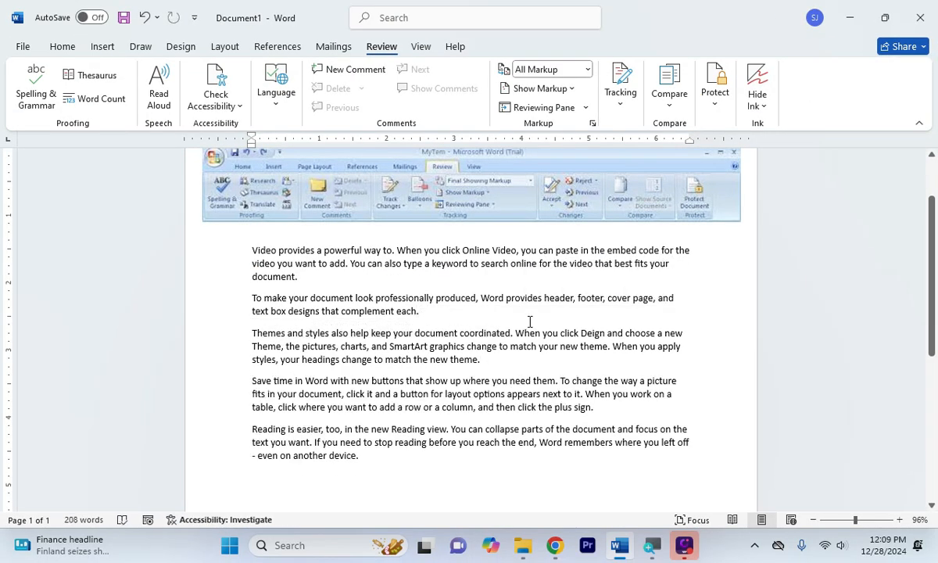
left_click(505, 351)
left_click(425, 316)
left_click_drag(237, 229, 647, 443)
left_click(411, 482)
Restrict editing to read-only with limited formatting and an Everyone exception, then start enforcing
left_click_drag(237, 231, 405, 456)
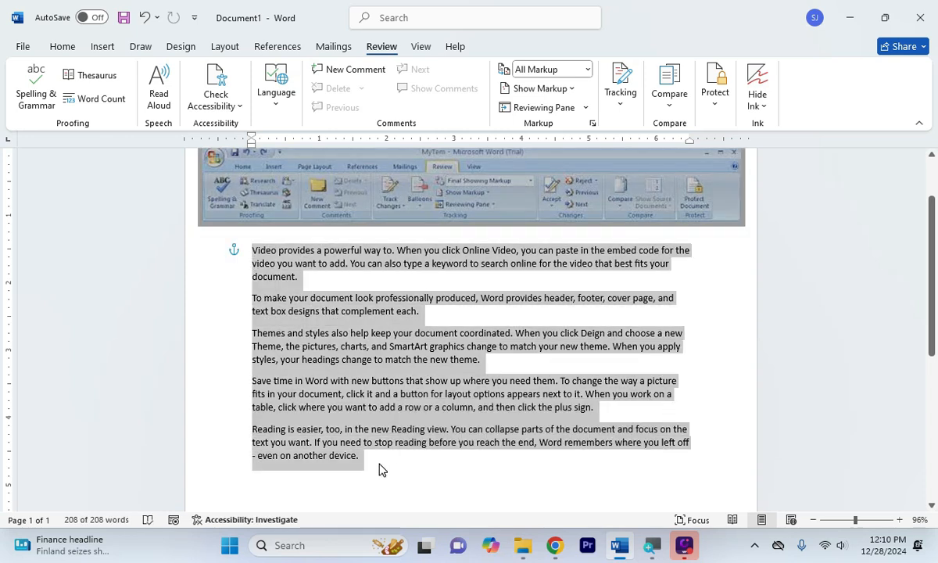
left_click(380, 469)
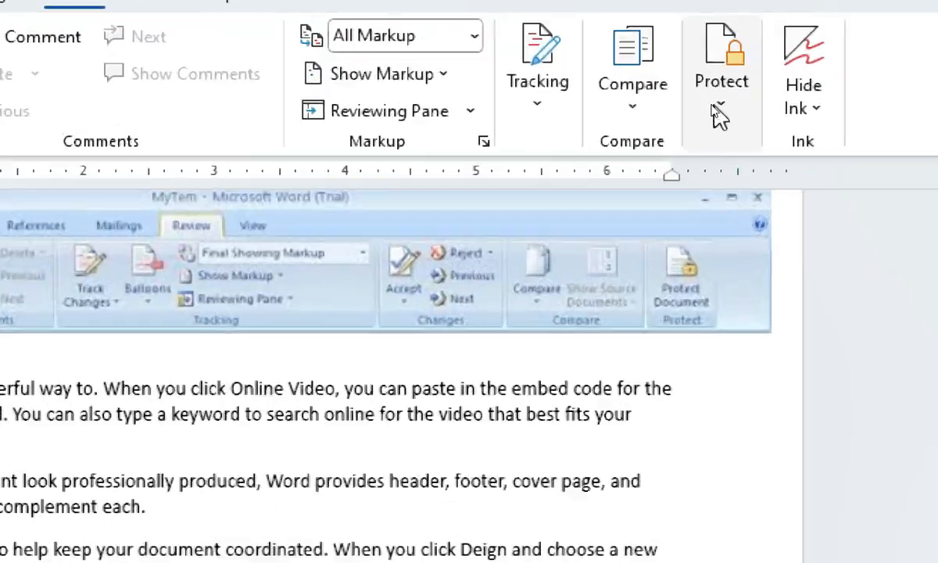
left_click(713, 110)
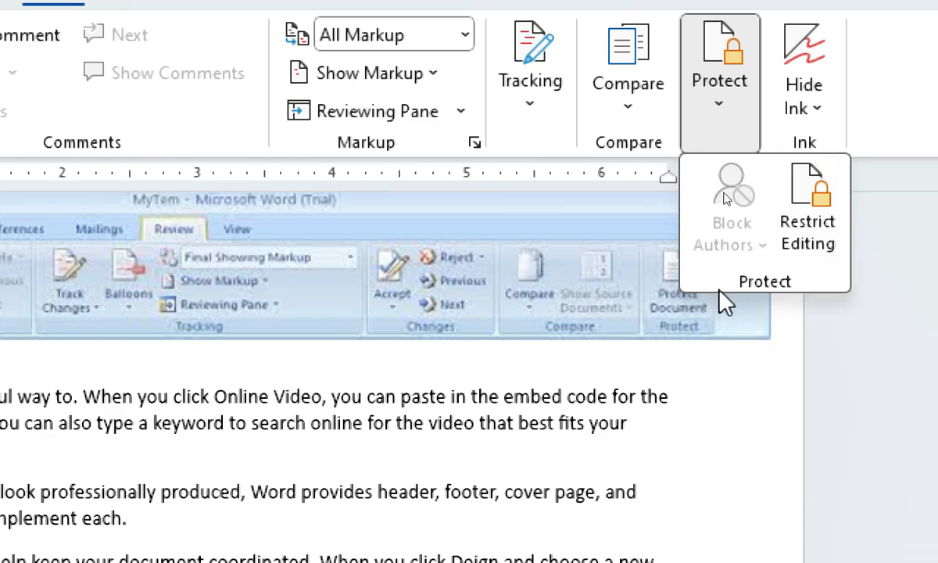
left_click(813, 223)
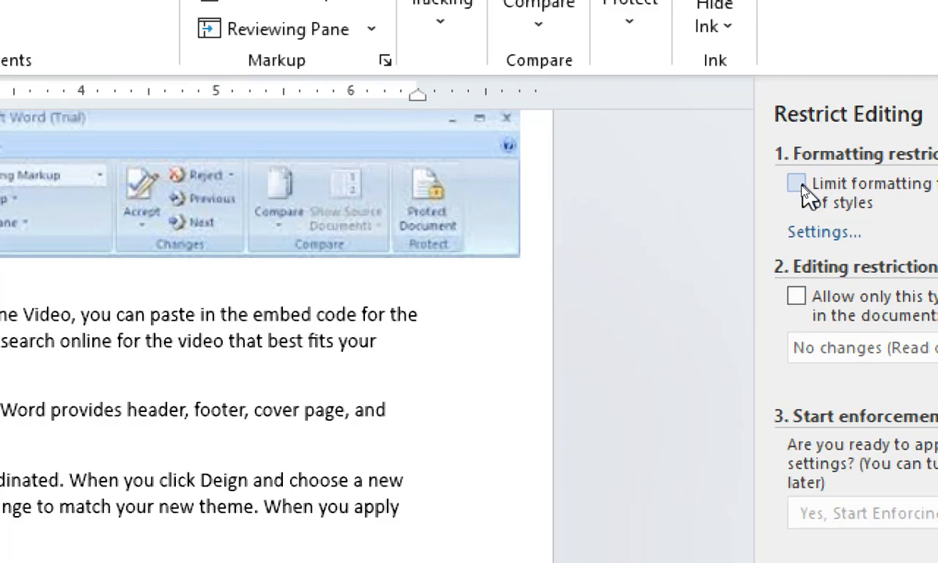
left_click(800, 185)
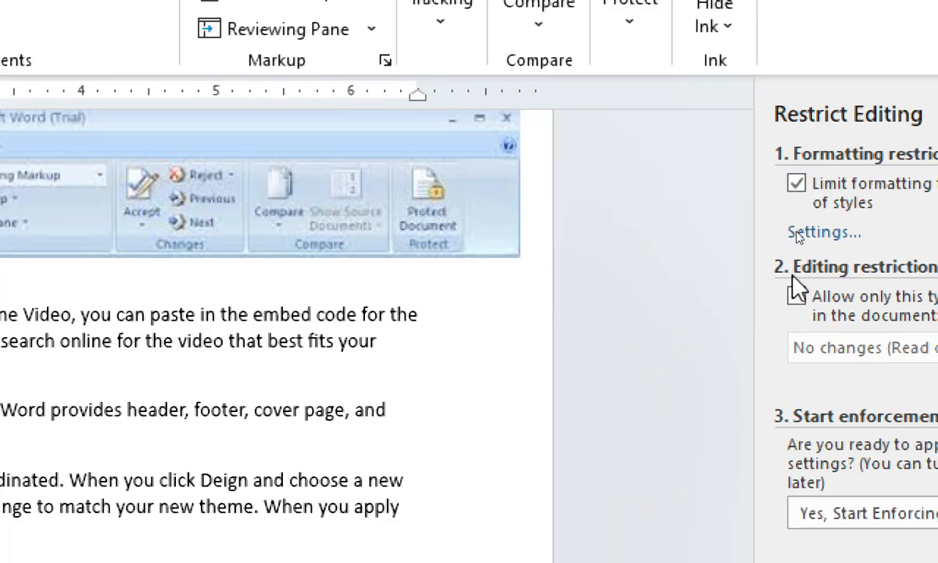
left_click(794, 312)
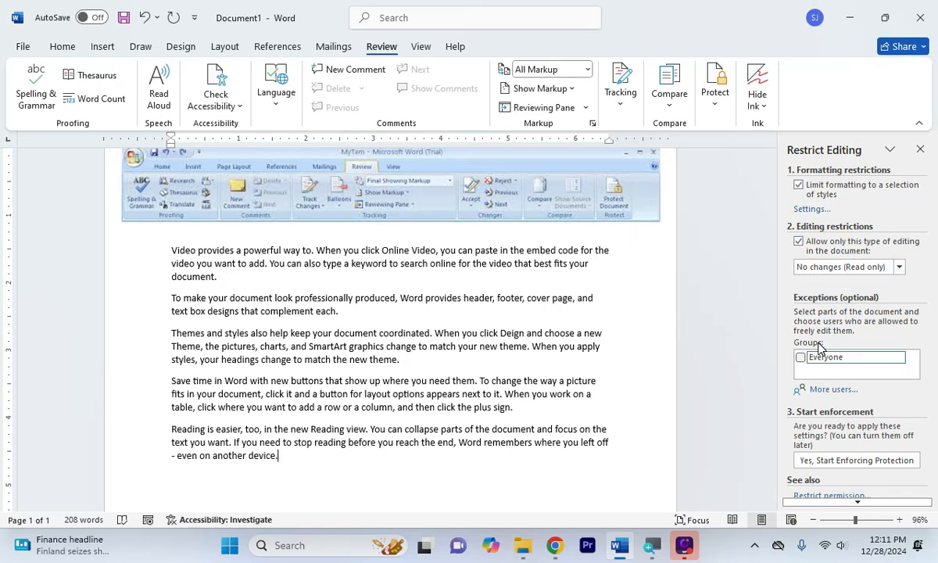
left_click(801, 358)
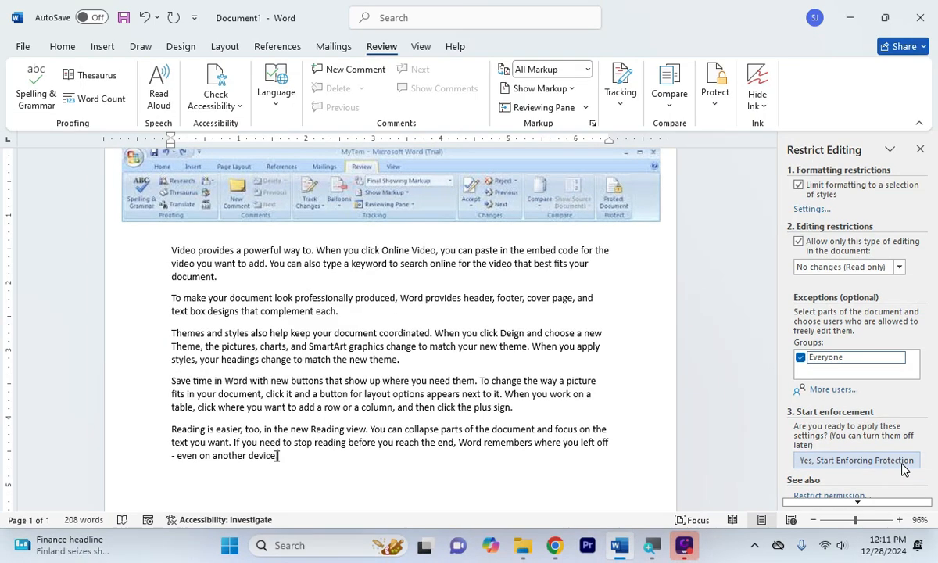
left_click(903, 464)
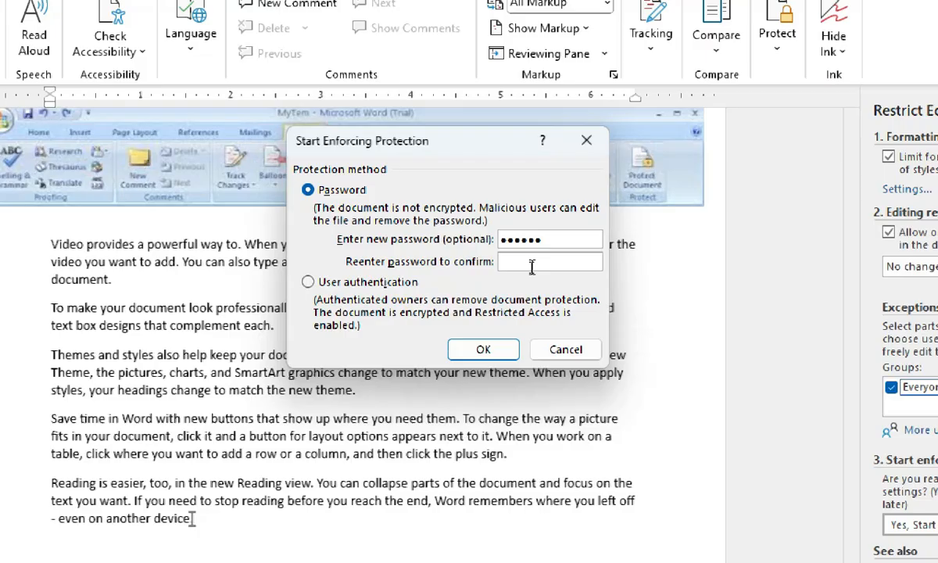
Confirm the protection password to enforce the read-only restriction
left_click(532, 264)
type("••••••")
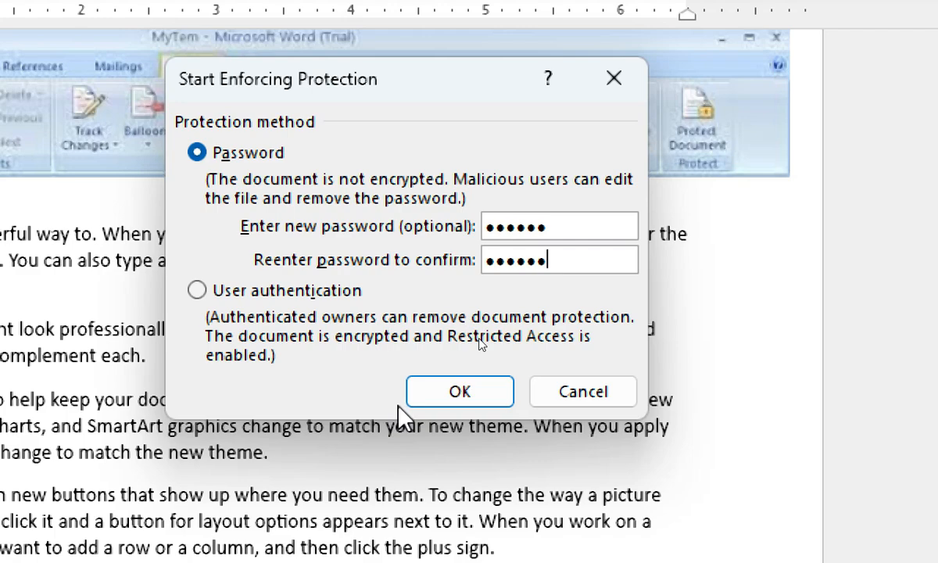
left_click(457, 395)
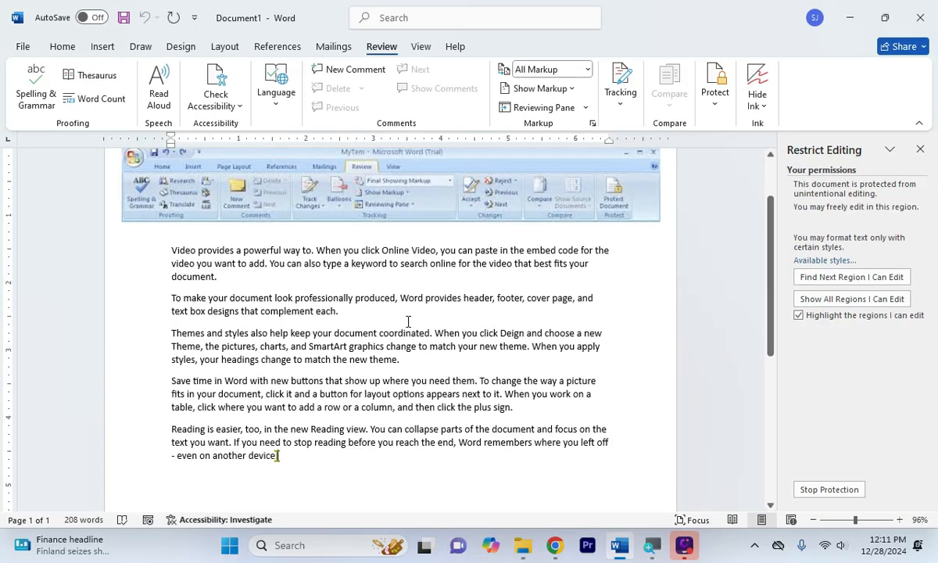
Try deleting locked text and check the Home, Insert and Design tabs; edits are refused
left_click(392, 347)
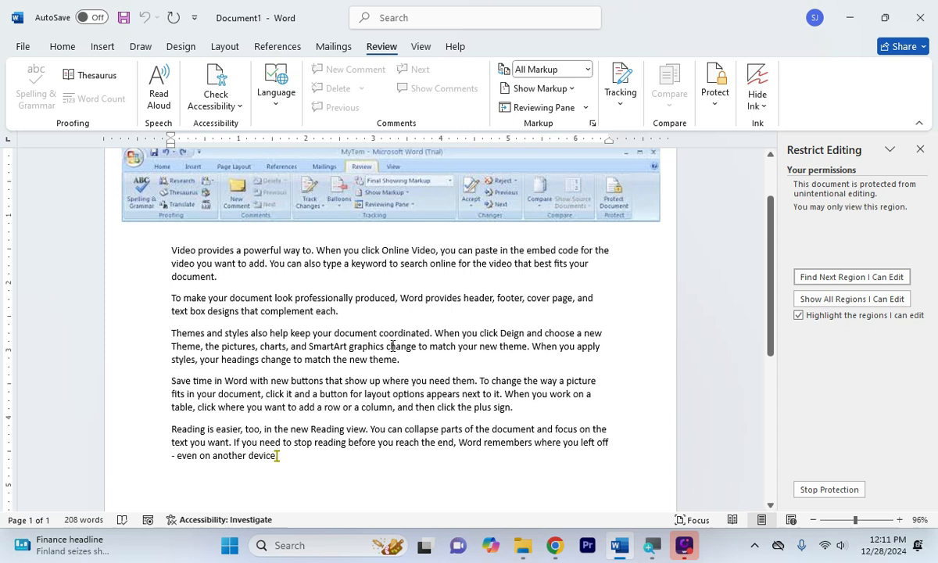
left_click(66, 50)
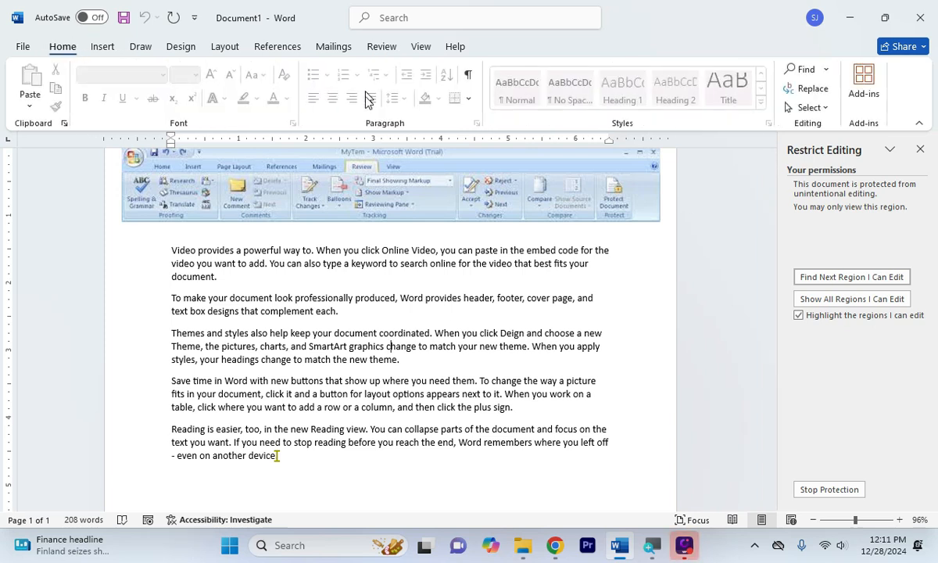
left_click_drag(226, 309, 333, 379)
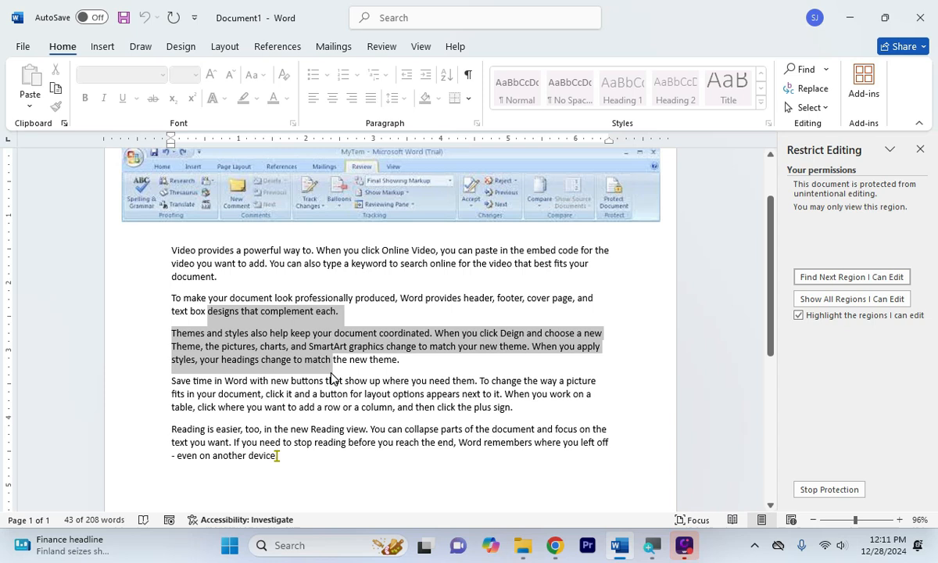
key("Delete")
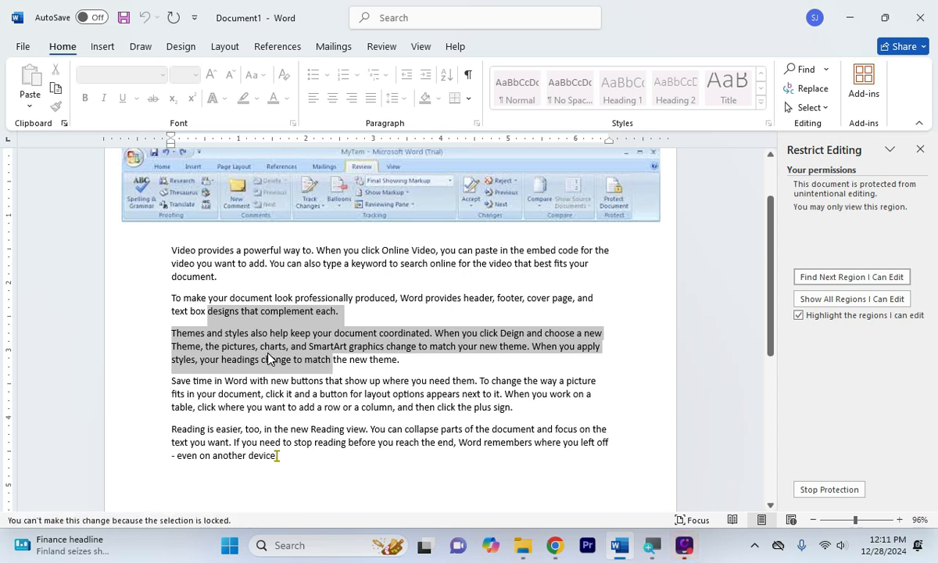
double_click(279, 310)
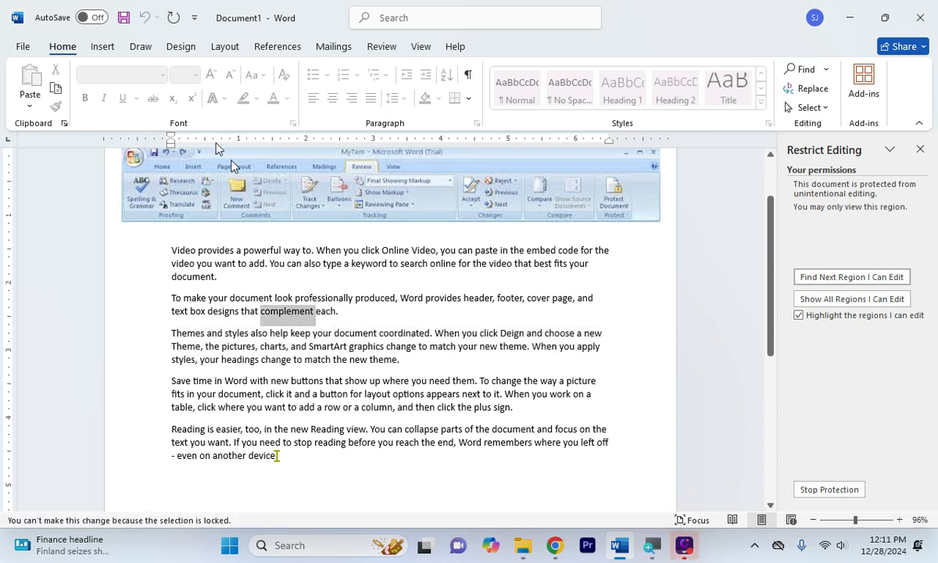
left_click_drag(263, 311, 378, 386)
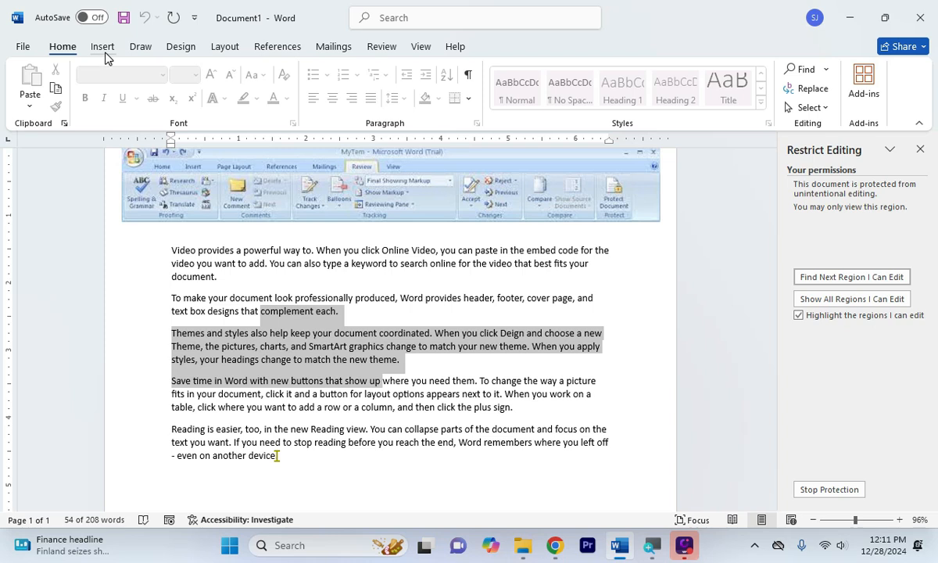
left_click(70, 18)
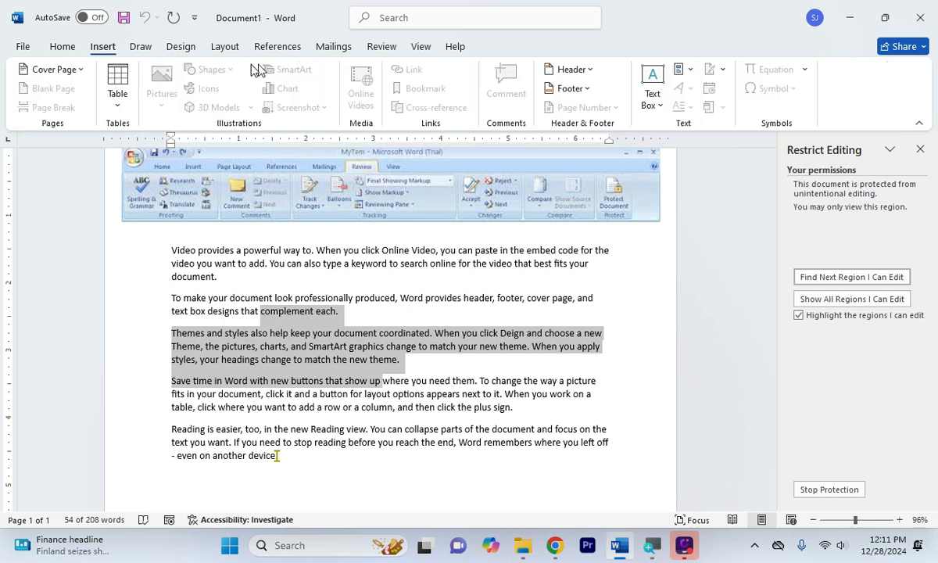
left_click(191, 47)
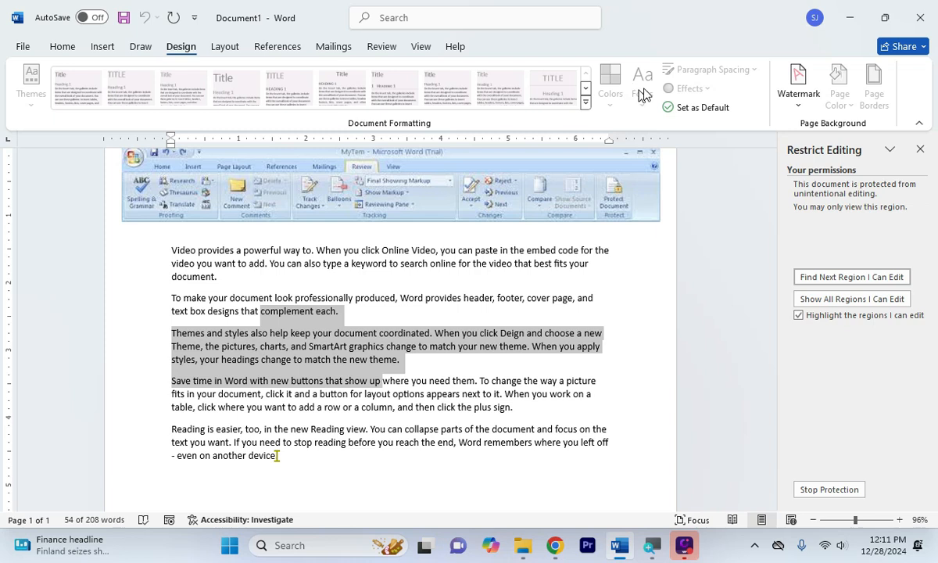
left_click_drag(354, 348, 424, 374)
key("Delete")
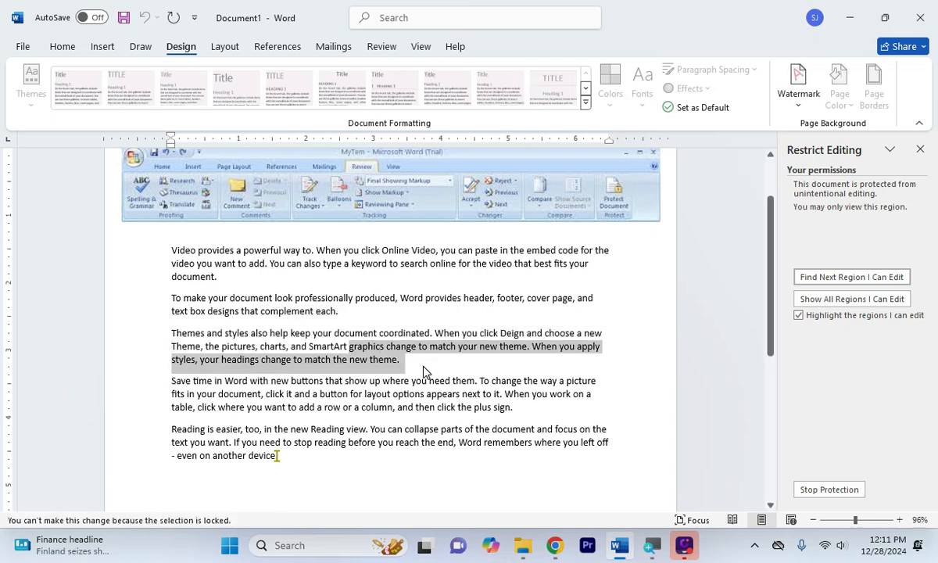
left_click(424, 375)
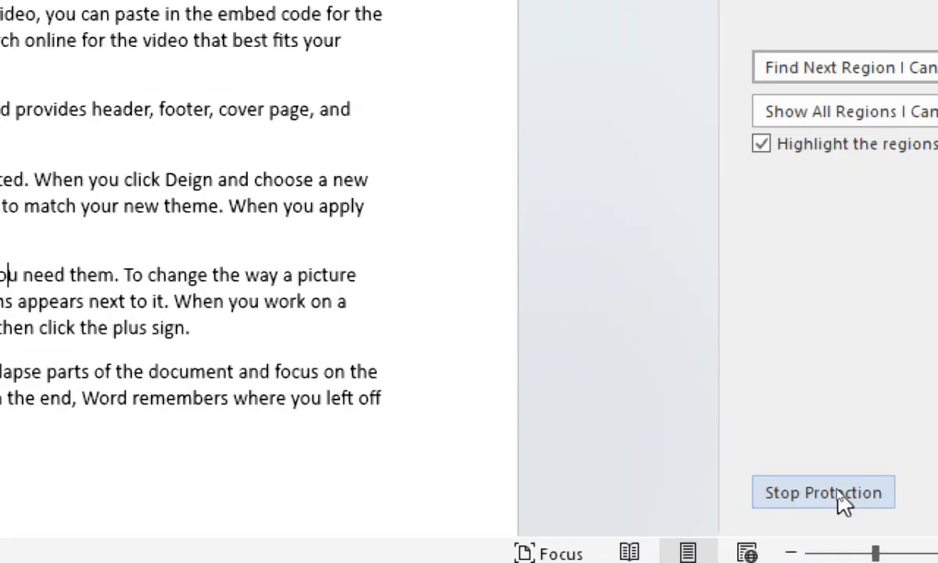
Stop protection with the password, then select from 'professionally' through the Themes paragraph
left_click(840, 495)
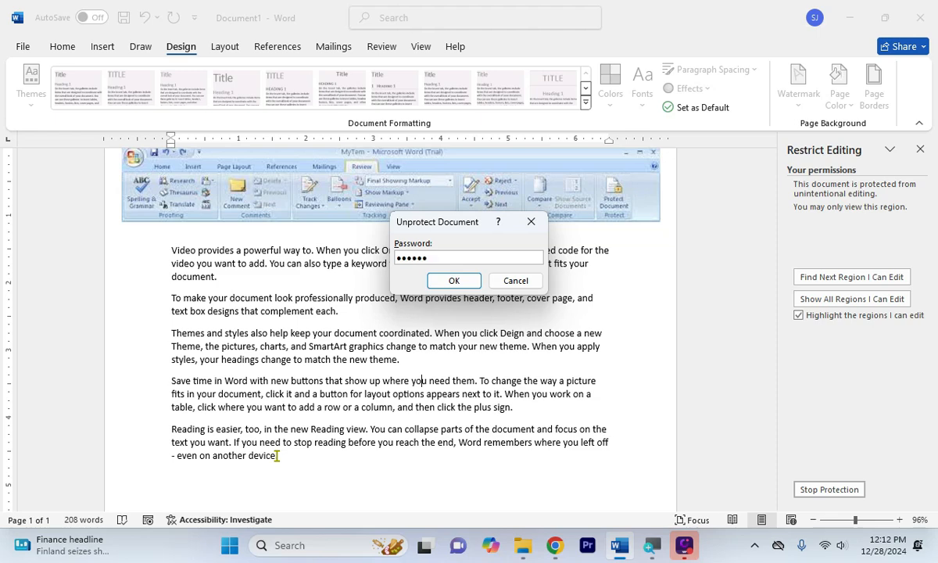
left_click(456, 279)
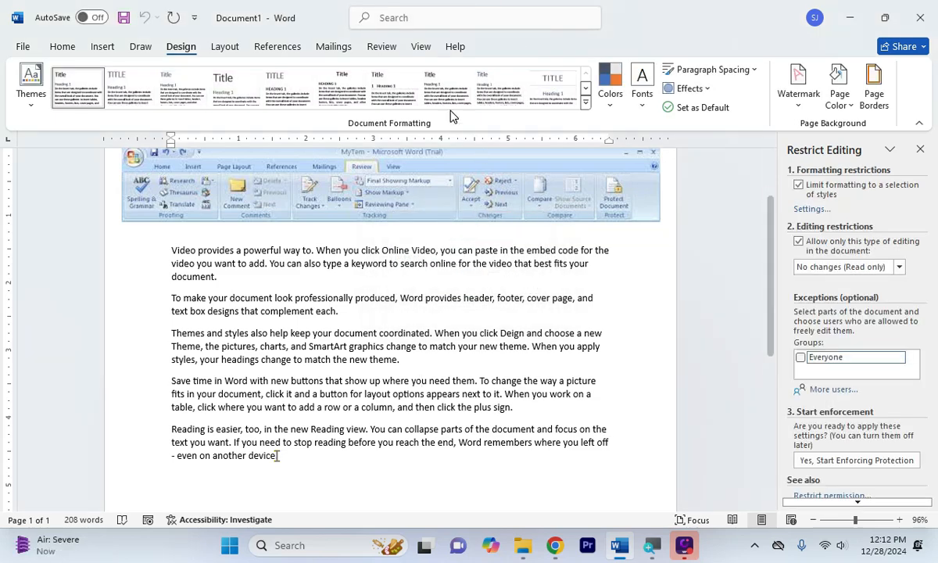
left_click(62, 50)
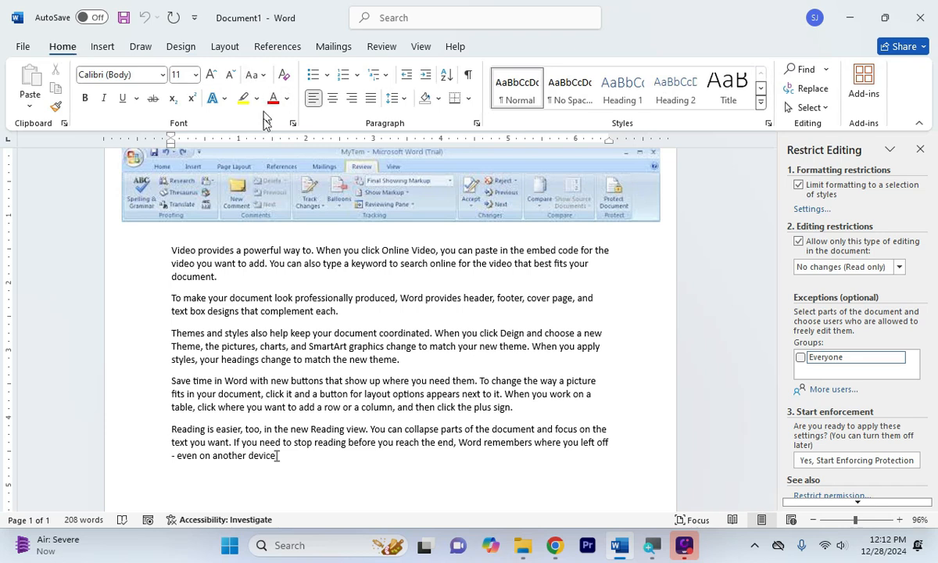
left_click_drag(295, 298, 438, 367)
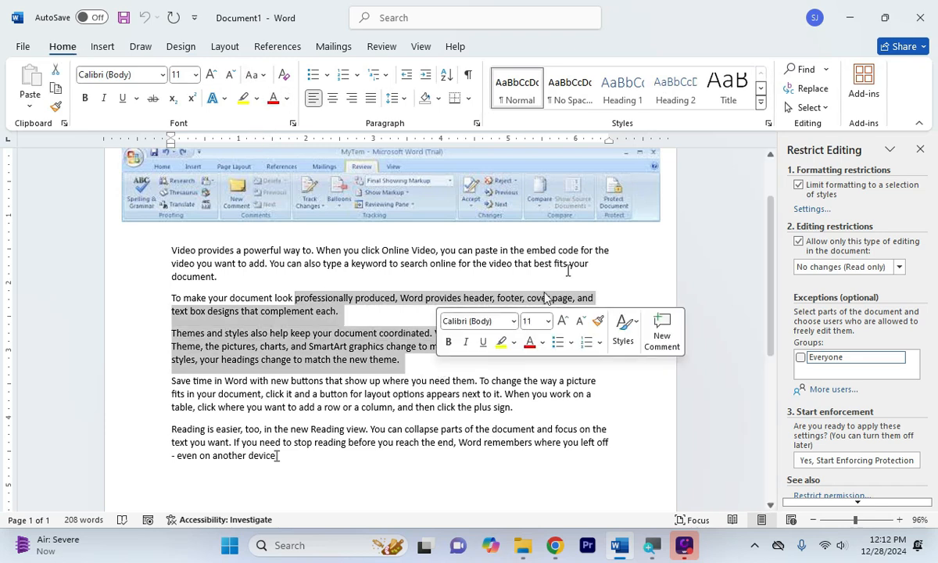
left_click(383, 47)
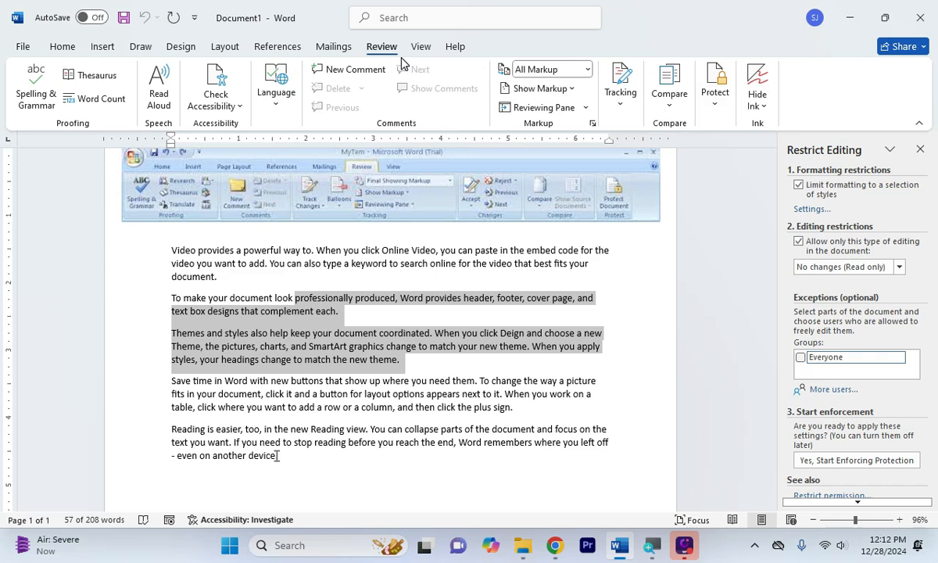
View the 208-word document in Read Mode, then return to Print Layout
left_click(425, 298)
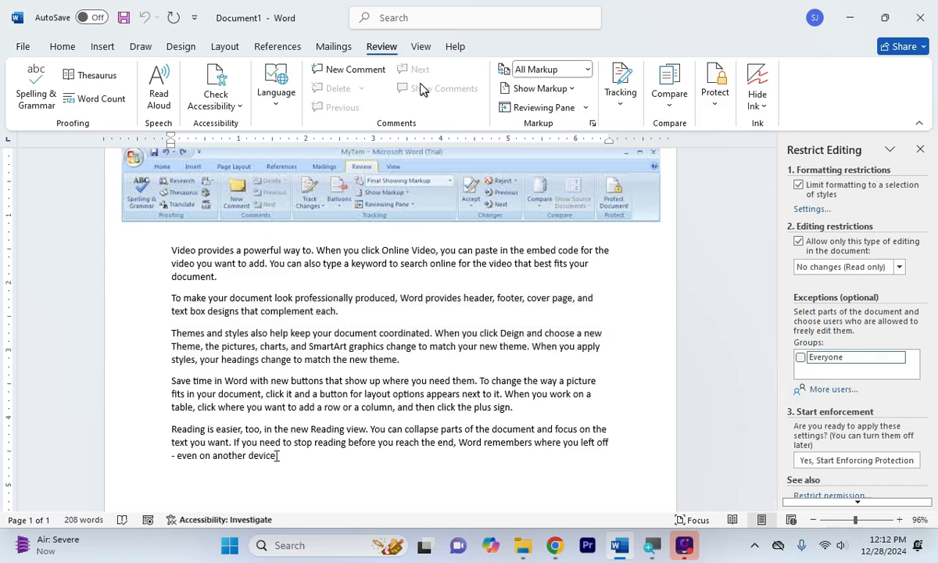
left_click(420, 49)
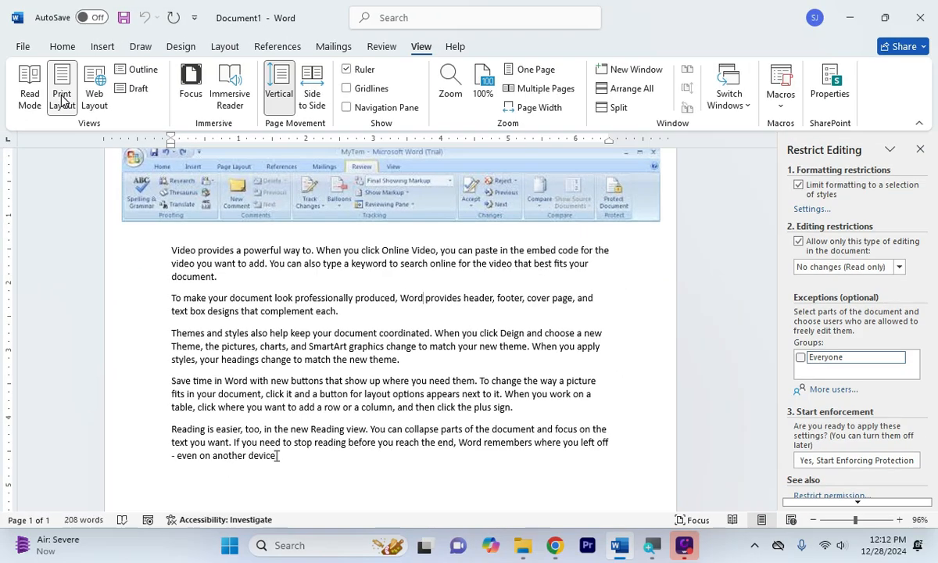
left_click(29, 97)
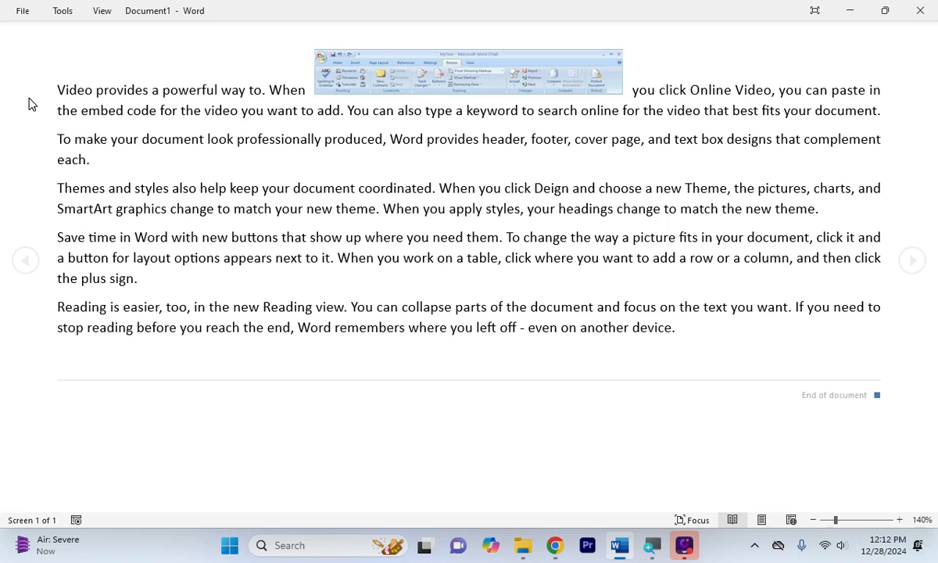
key("super")
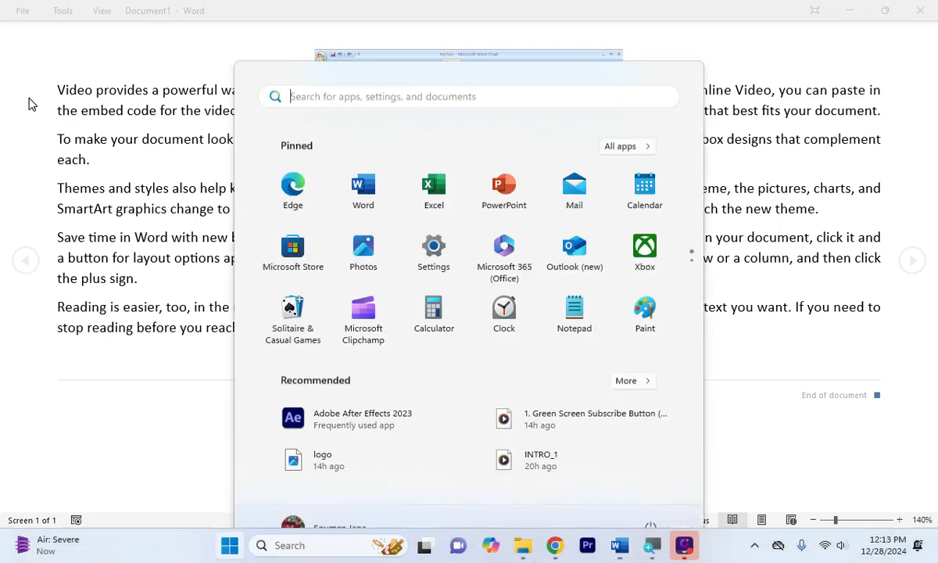
key("Escape")
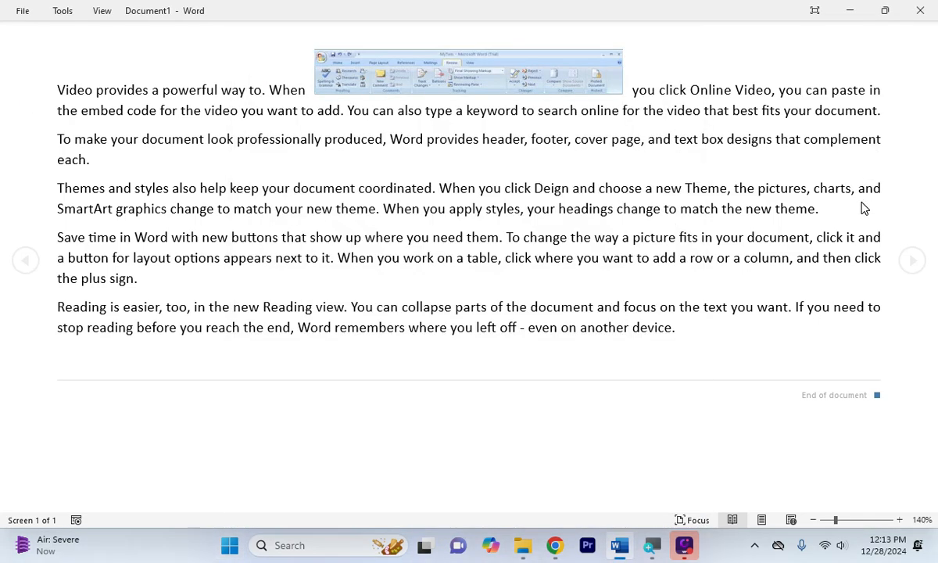
key("Escape")
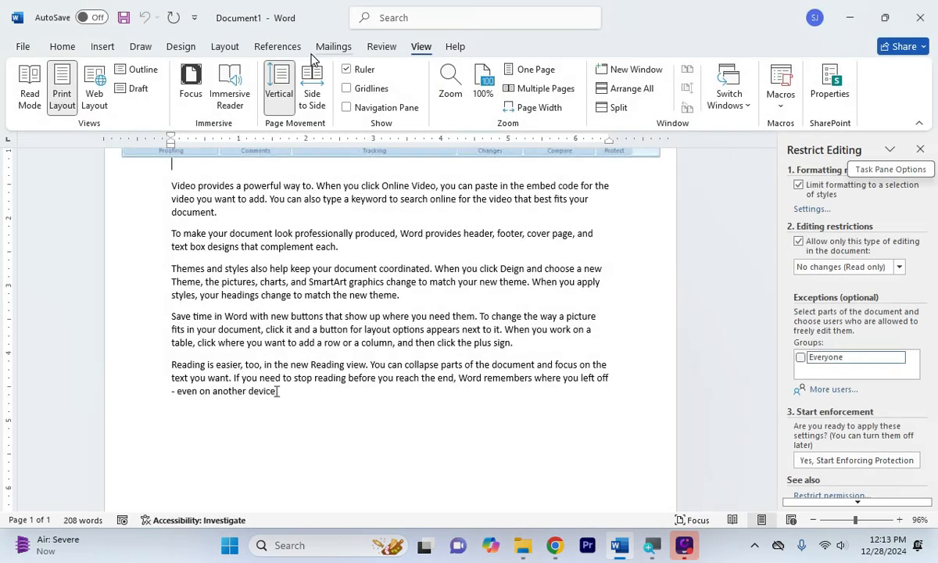
left_click(95, 93)
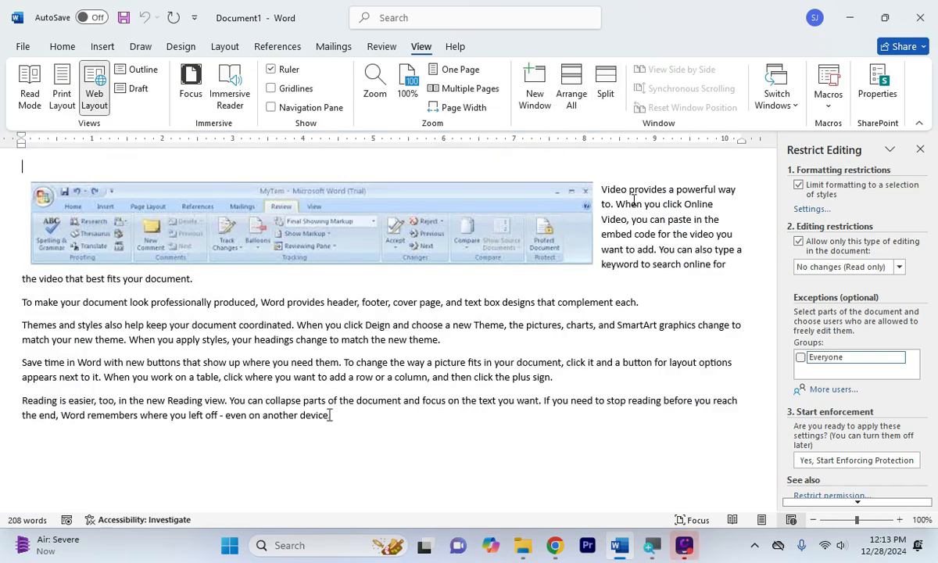
left_click(64, 92)
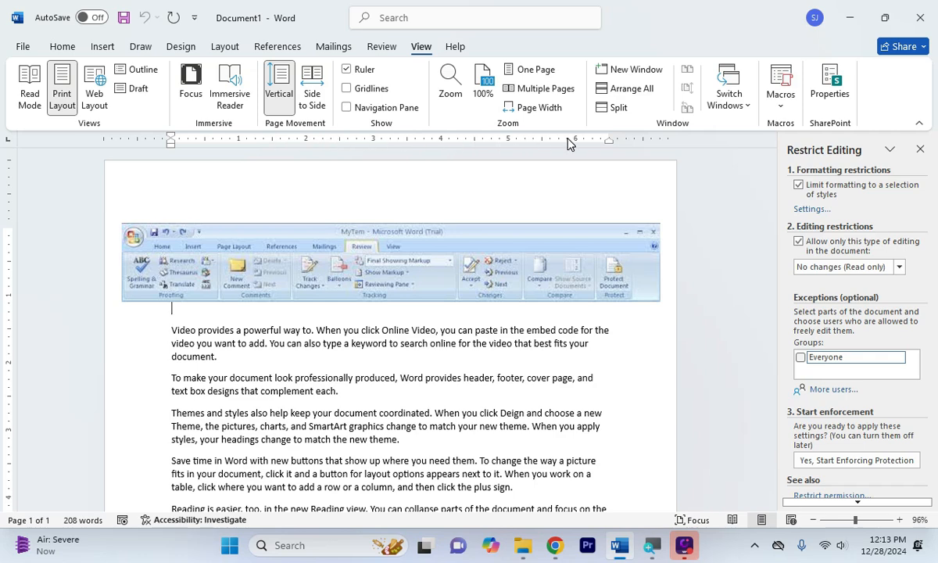
left_click(346, 70)
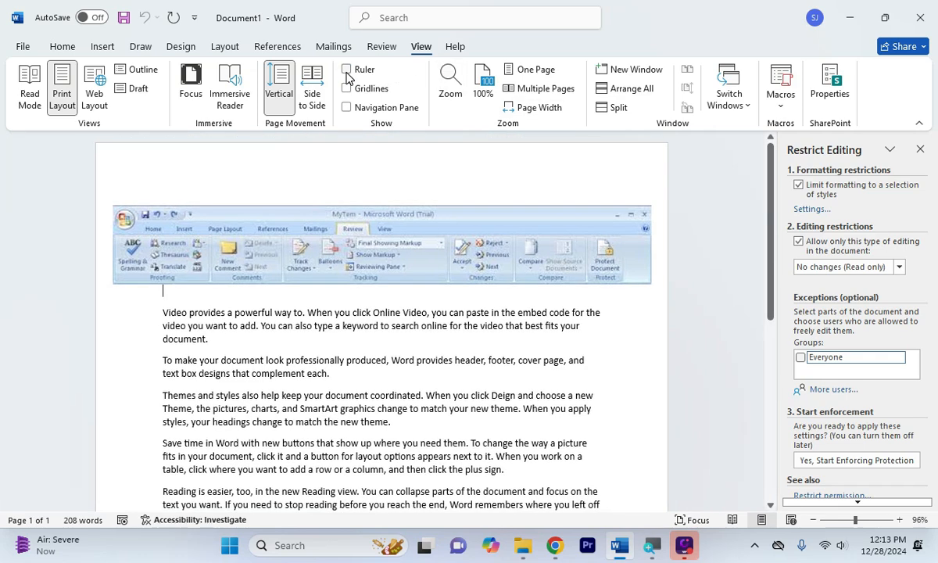
left_click(346, 69)
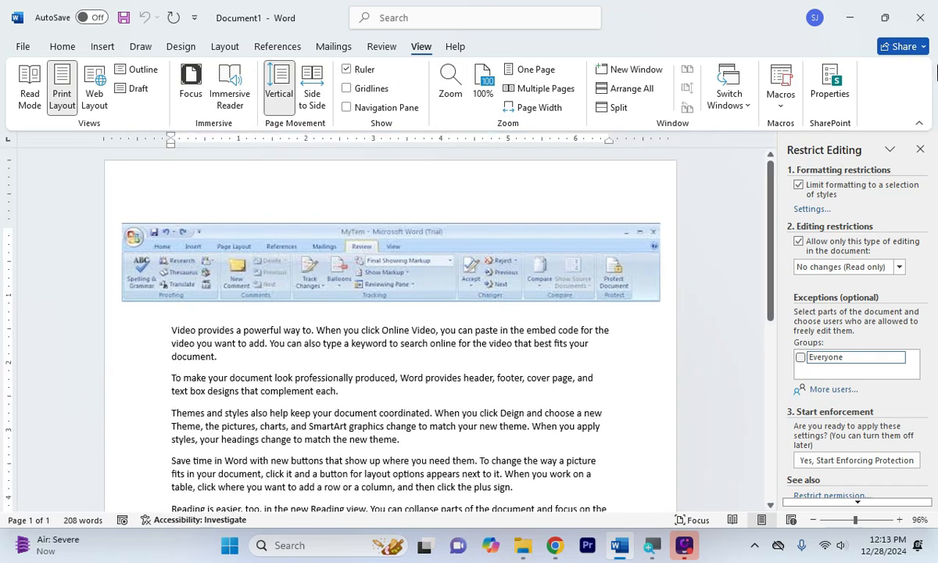
Close the Restrict Editing pane and briefly show the page gridlines before hiding them
left_click(922, 149)
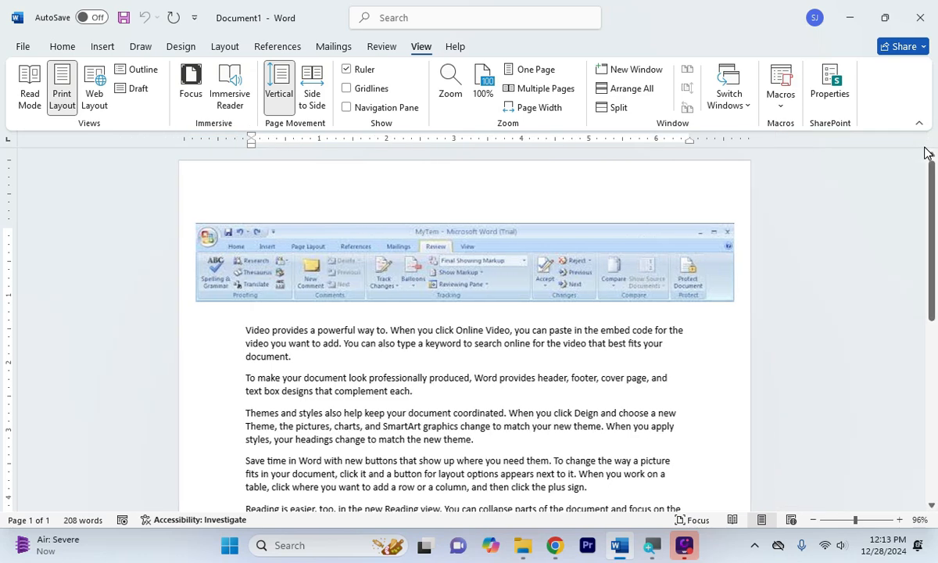
left_click(347, 89)
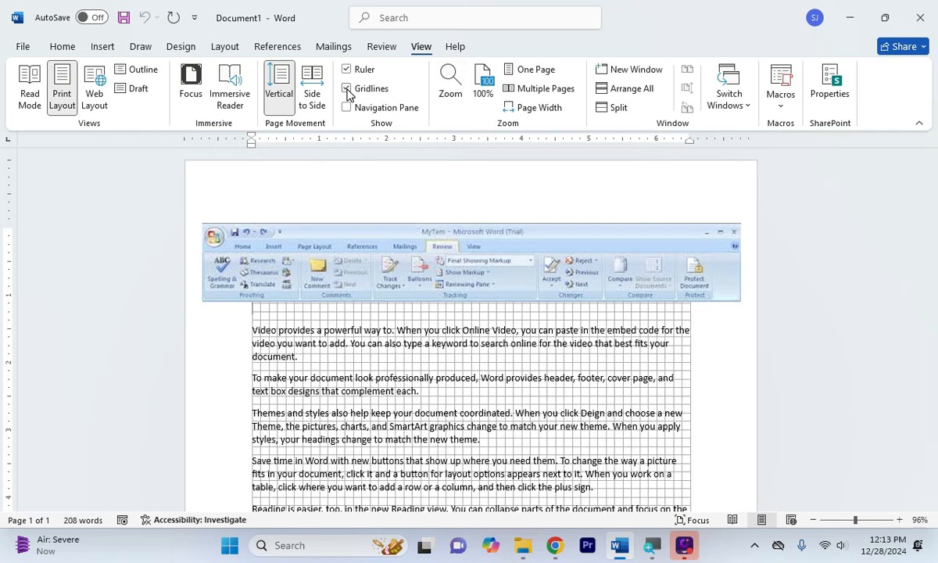
left_click(347, 89)
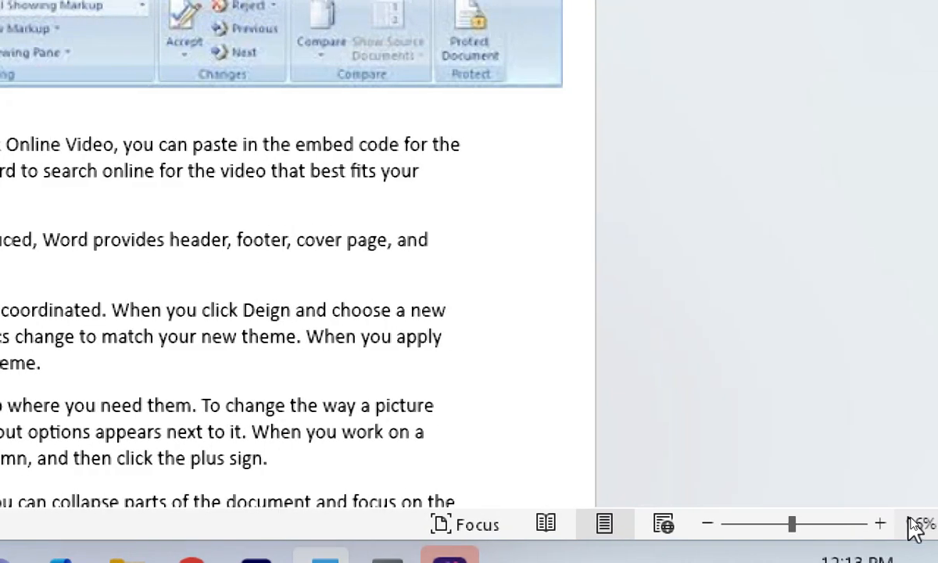
Step the zoom through 120%, 110% and 90% with the status-bar buttons, finishing at 100%
left_click(880, 524)
left_click(881, 524)
left_click(880, 524)
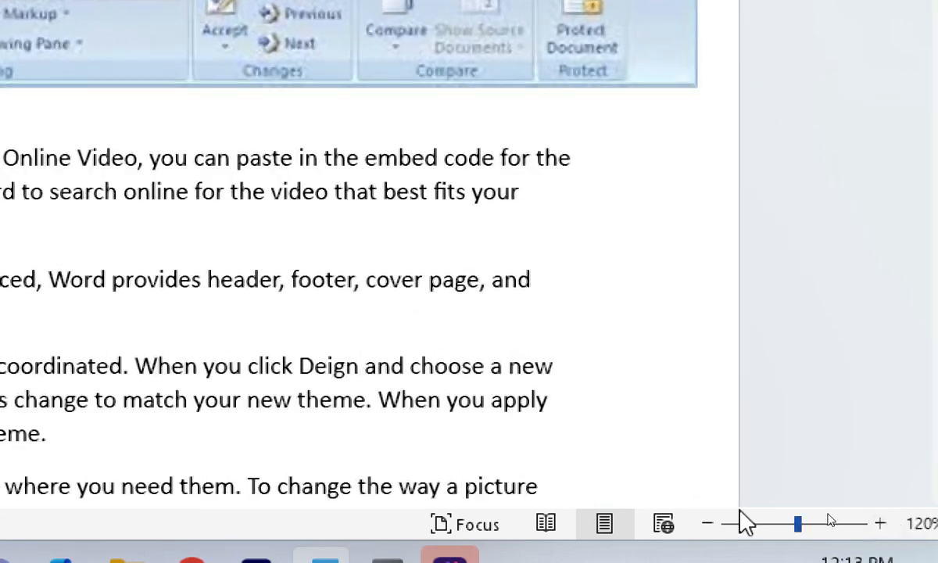
left_click(707, 524)
left_click(707, 524)
left_click(707, 524)
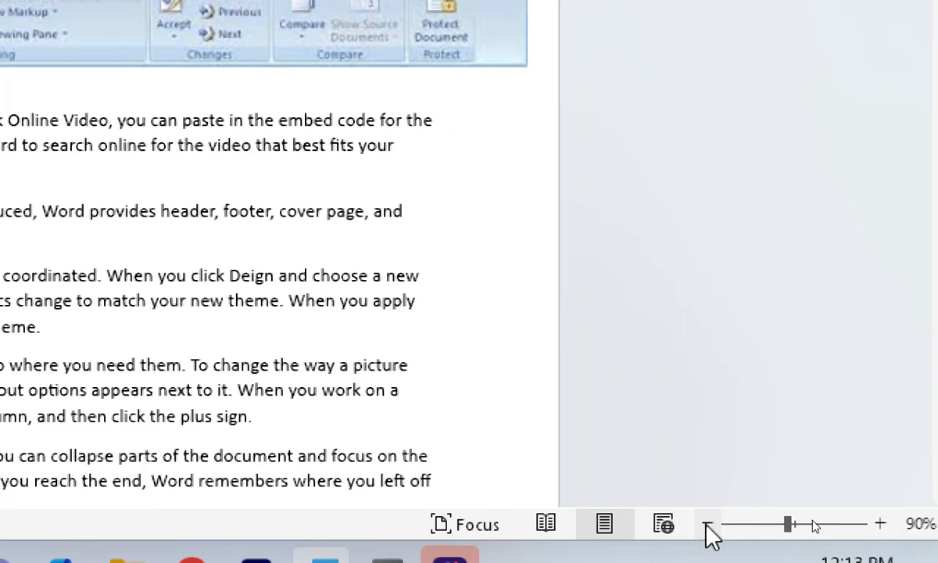
left_click(880, 524)
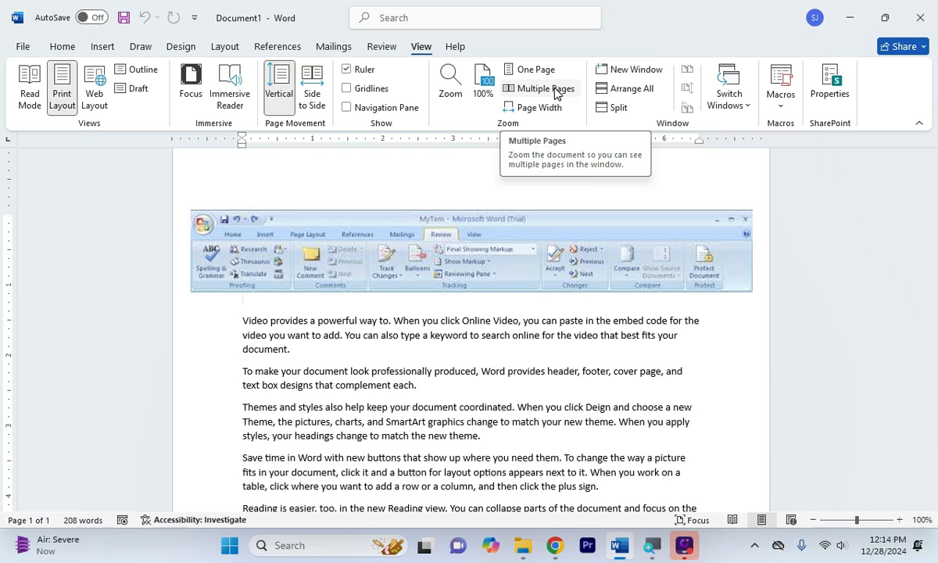
Preview the whole page with Multiple Pages, reset to 100% zoom, and finish on the Review tab
left_click(555, 92)
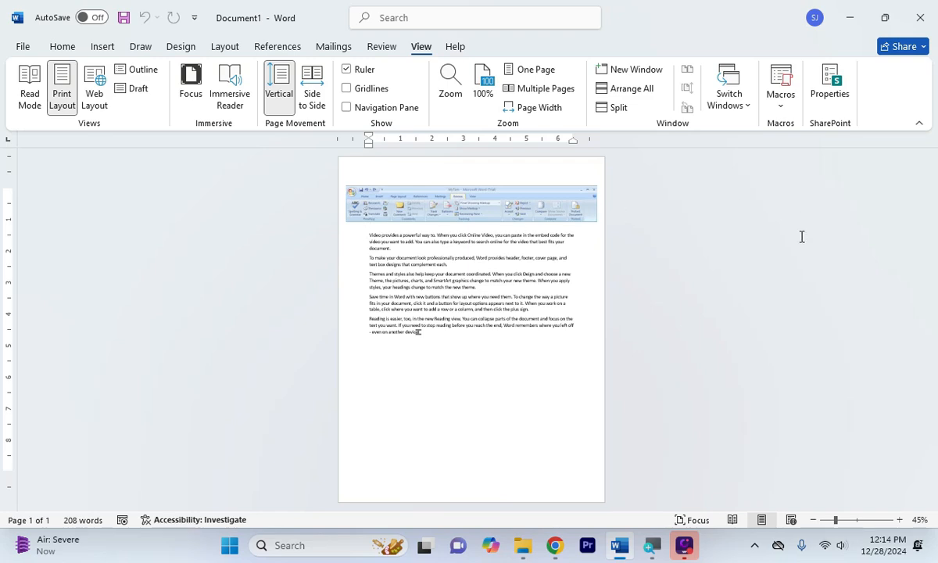
left_click(858, 521)
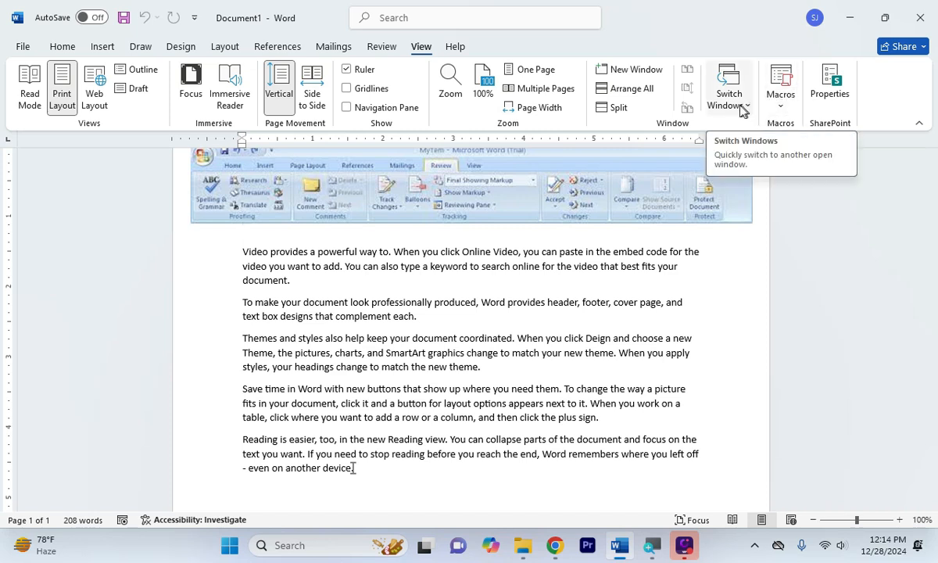
left_click(380, 49)
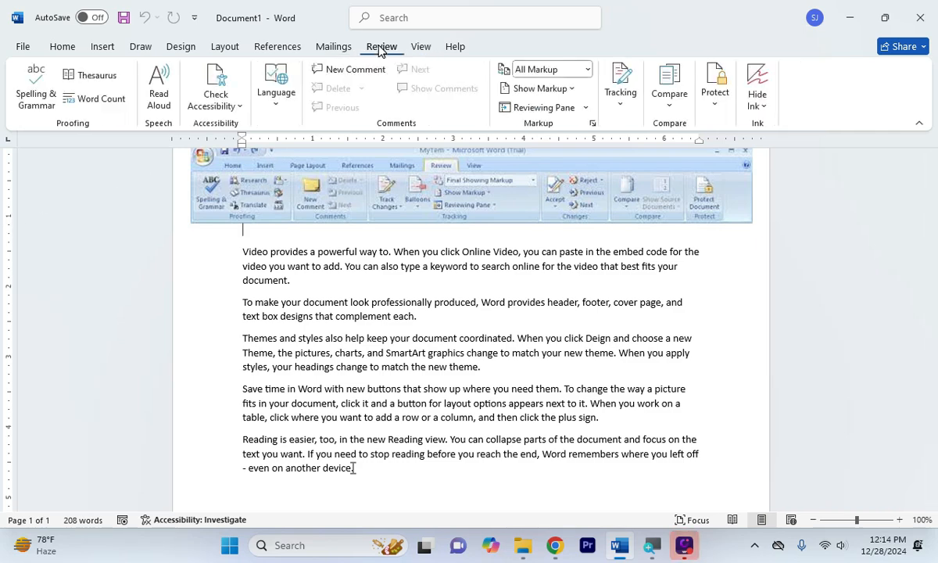
left_click(422, 48)
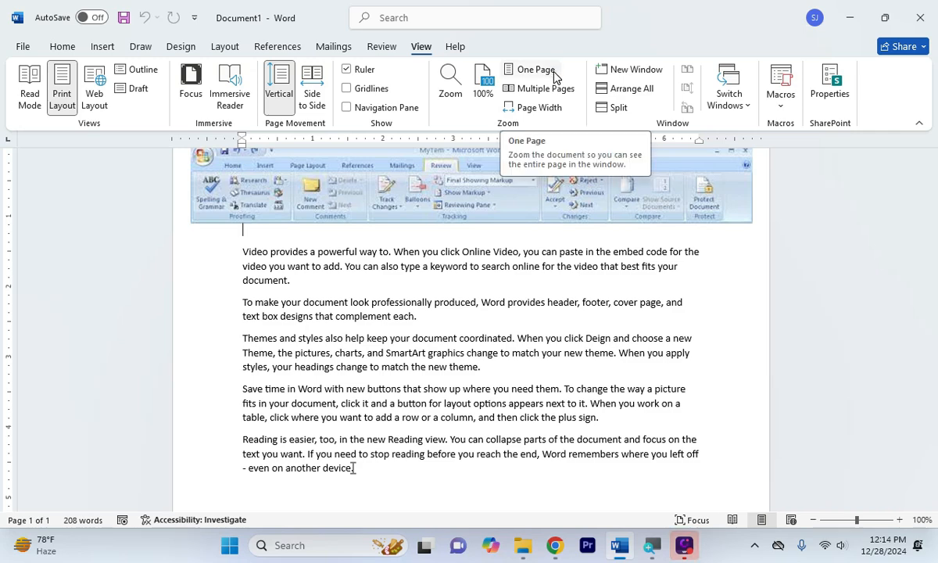
left_click(385, 47)
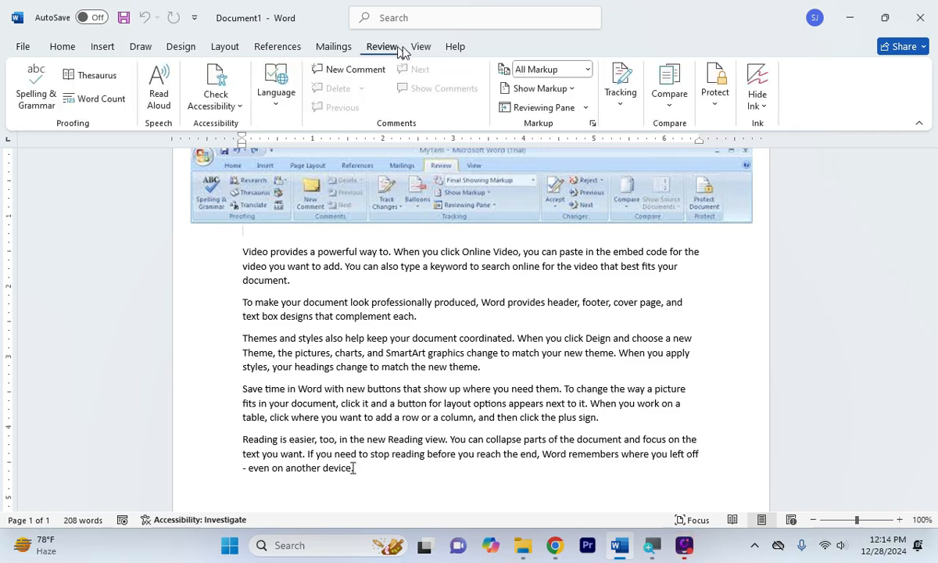
left_click(420, 47)
left_click(380, 47)
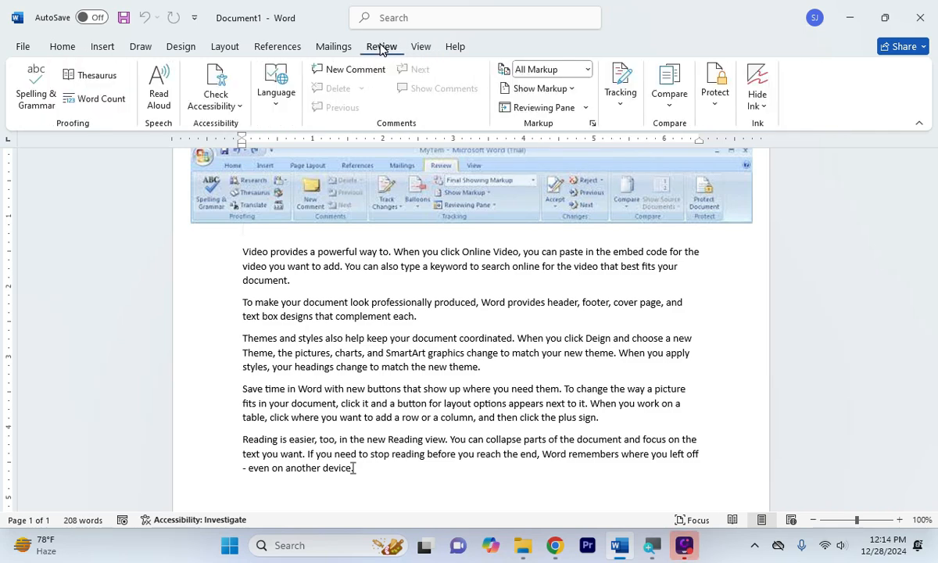